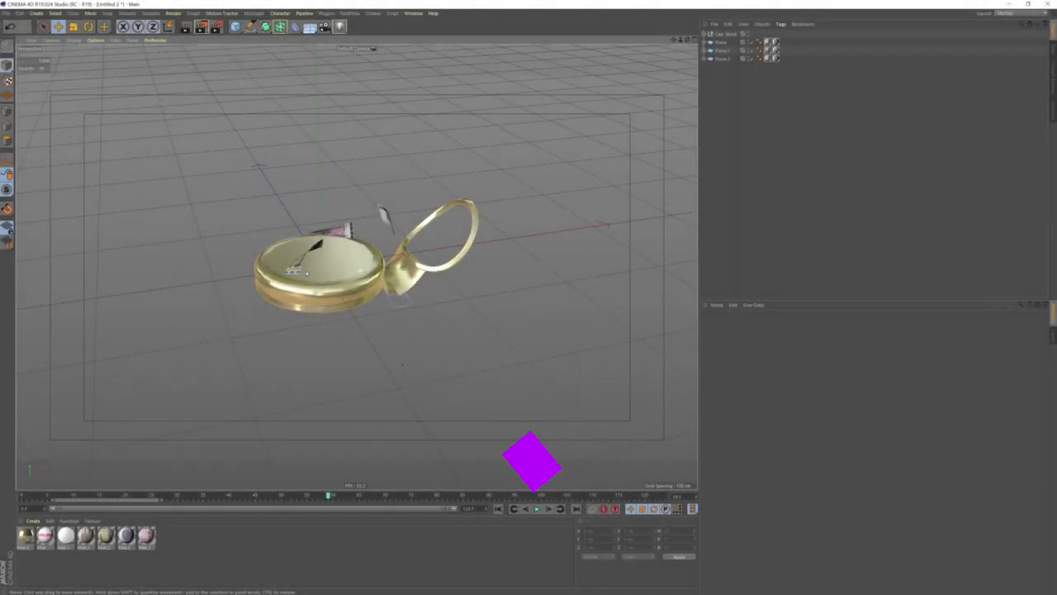
Step: Open the viewport header's Display menu listing the shading modes
{"action": "left_click", "coordinate": [73, 39]}
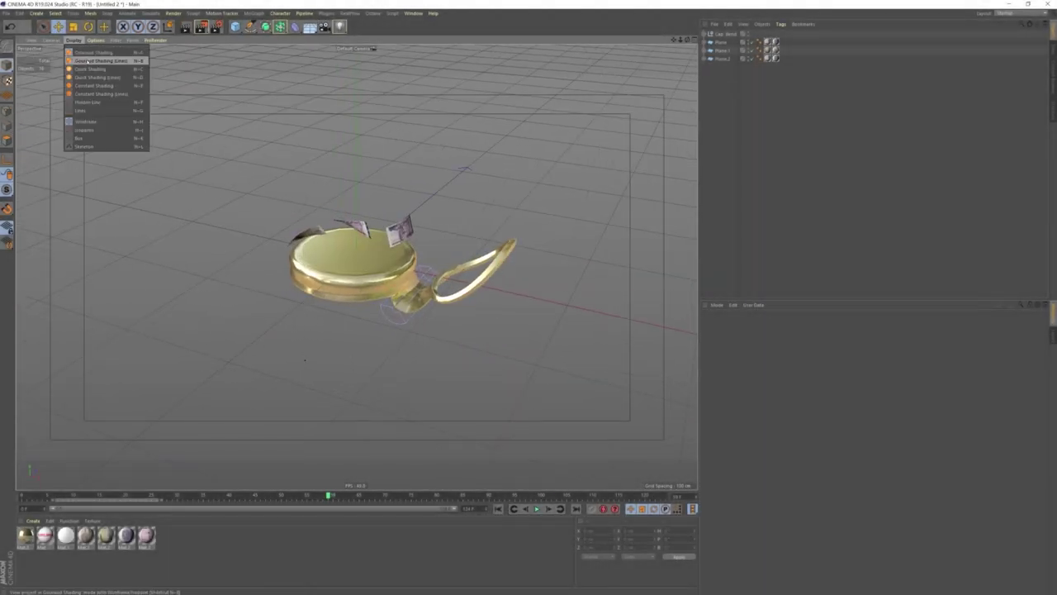
Step: Switch the viewport to Gouraud Shading (Lines) and orbit and zoom around the pocket watch
{"action": "left_click", "coordinate": [99, 61]}
{"action": "left_click_drag", "start_coordinate": [347, 247], "coordinate": [244, 237], "text": "alt"}
{"action": "right_click_drag", "start_coordinate": [245, 236], "coordinate": [368, 259], "text": "alt"}
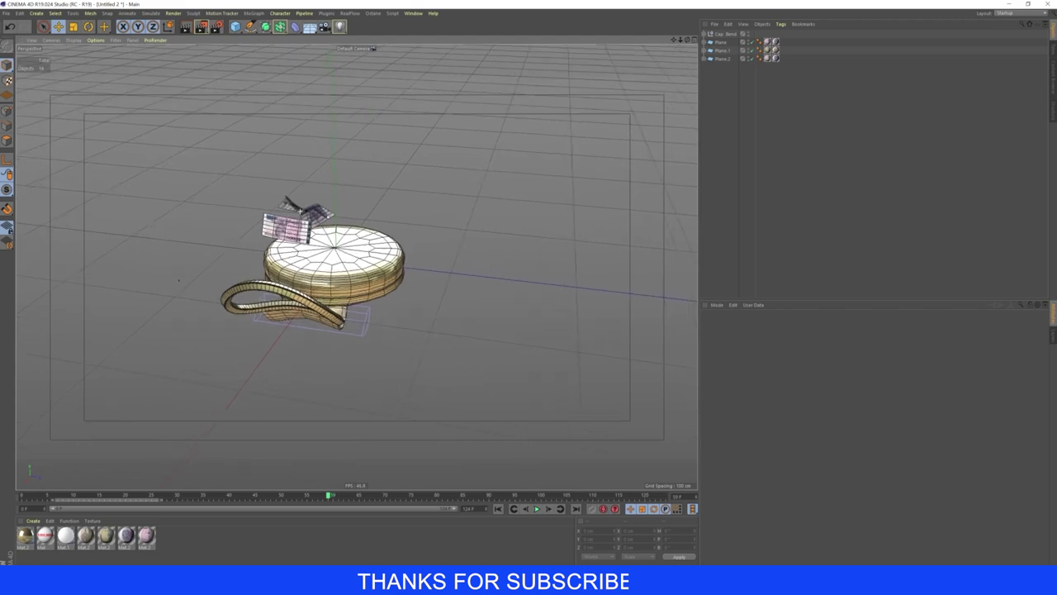
{"action": "left_click_drag", "start_coordinate": [368, 259], "coordinate": [372, 273], "text": "alt"}
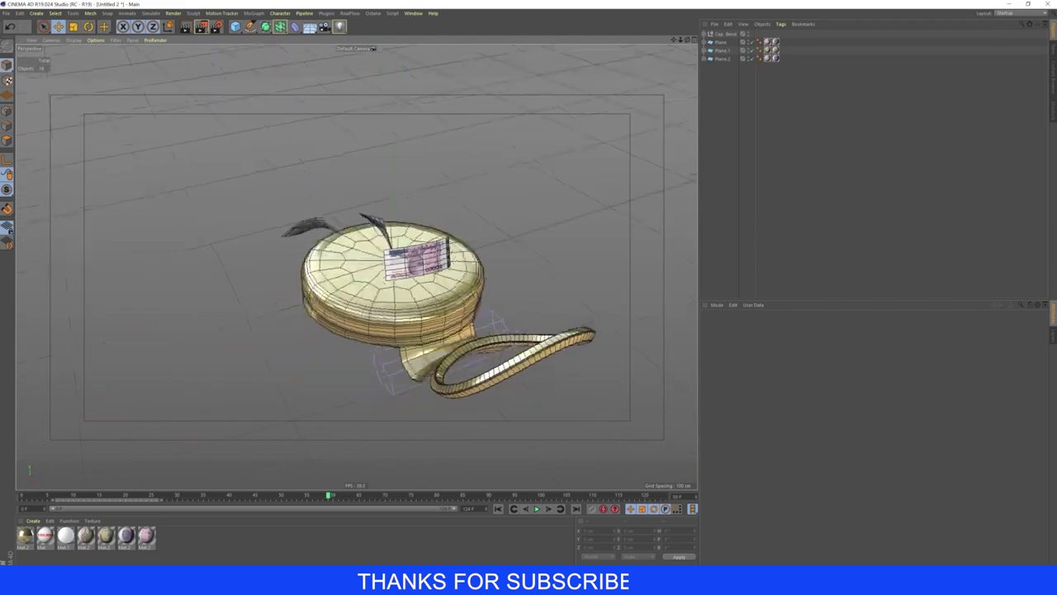
{"action": "mouse_move", "coordinate": [147, 315]}
{"action": "left_mouse_down", "text": "alt"}
{"action": "mouse_move", "coordinate": [246, 225]}
{"action": "mouse_move", "coordinate": [401, 217]}
{"action": "mouse_move", "coordinate": [384, 181]}
{"action": "mouse_move", "coordinate": [418, 461]}
{"action": "mouse_move", "coordinate": [422, 405]}
{"action": "mouse_move", "coordinate": [402, 415]}
{"action": "mouse_move", "coordinate": [256, 403]}
{"action": "mouse_move", "coordinate": [259, 415]}
{"action": "left_mouse_up", "text": "alt"}
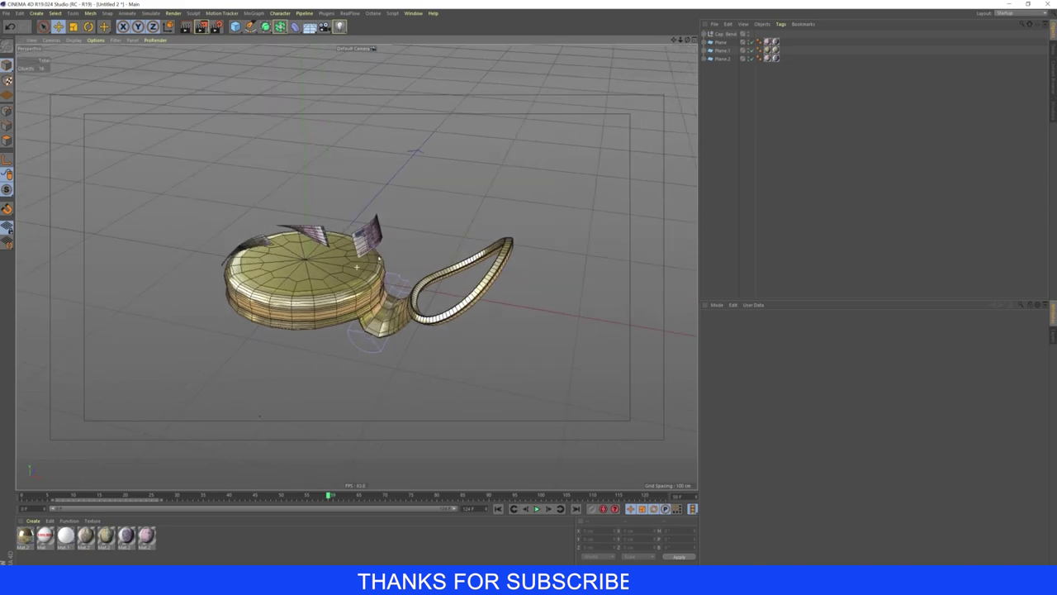
{"action": "right_click_drag", "start_coordinate": [259, 416], "coordinate": [255, 487], "text": "alt"}
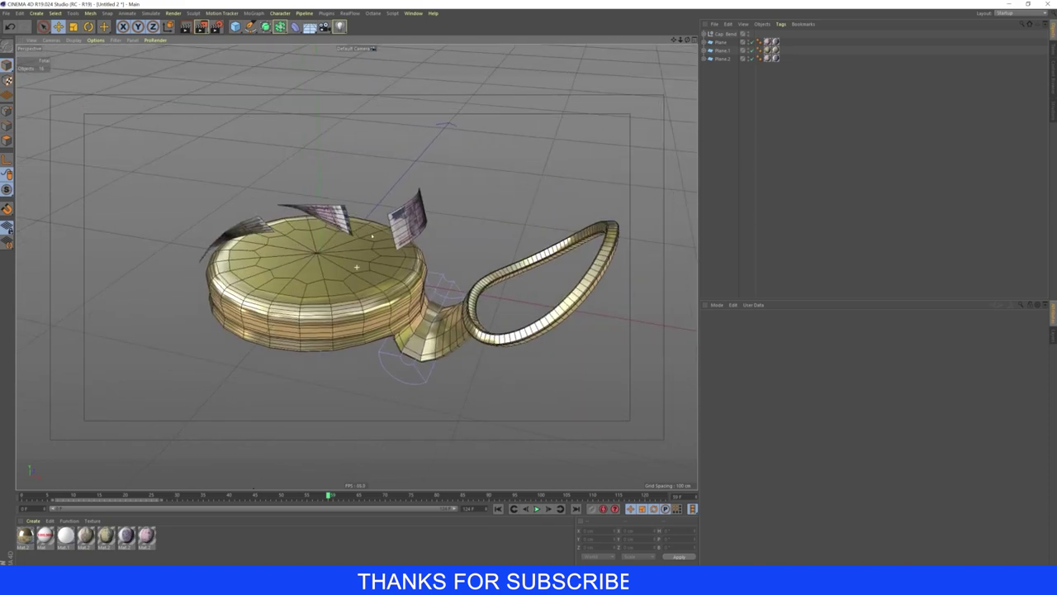
{"action": "mouse_move", "coordinate": [372, 236]}
{"action": "left_mouse_down", "text": "alt"}
{"action": "mouse_move", "coordinate": [440, 282]}
{"action": "mouse_move", "coordinate": [275, 103]}
{"action": "left_mouse_up", "text": "alt"}
Step: Add a particle Emitter and move it along Z to about -224.572 cm, away from the watch
{"action": "left_click", "coordinate": [146, 13]}
{"action": "mouse_move", "coordinate": [154, 45]}
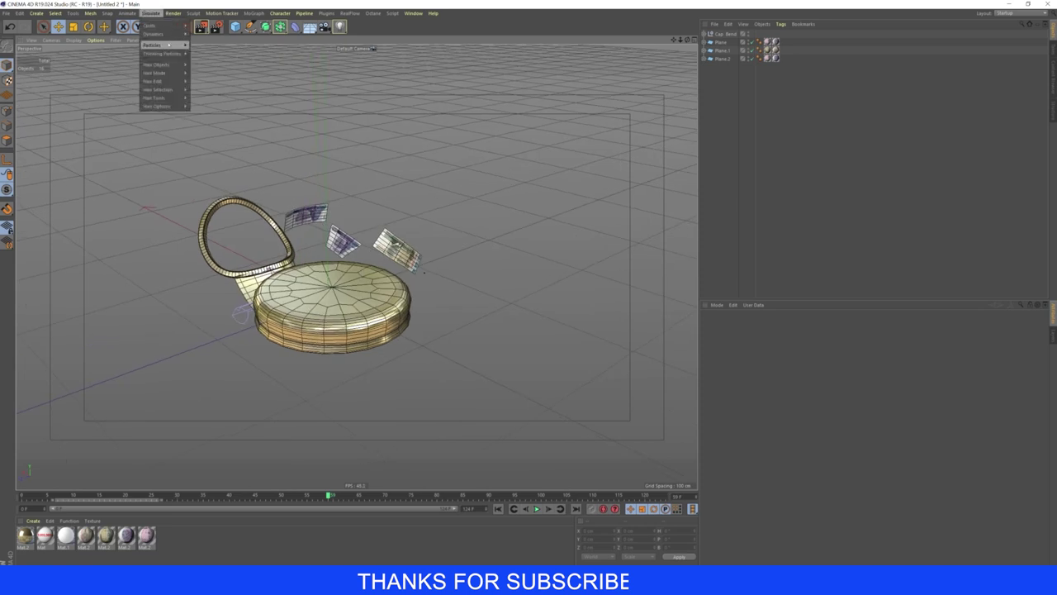
{"action": "left_click", "coordinate": [209, 48]}
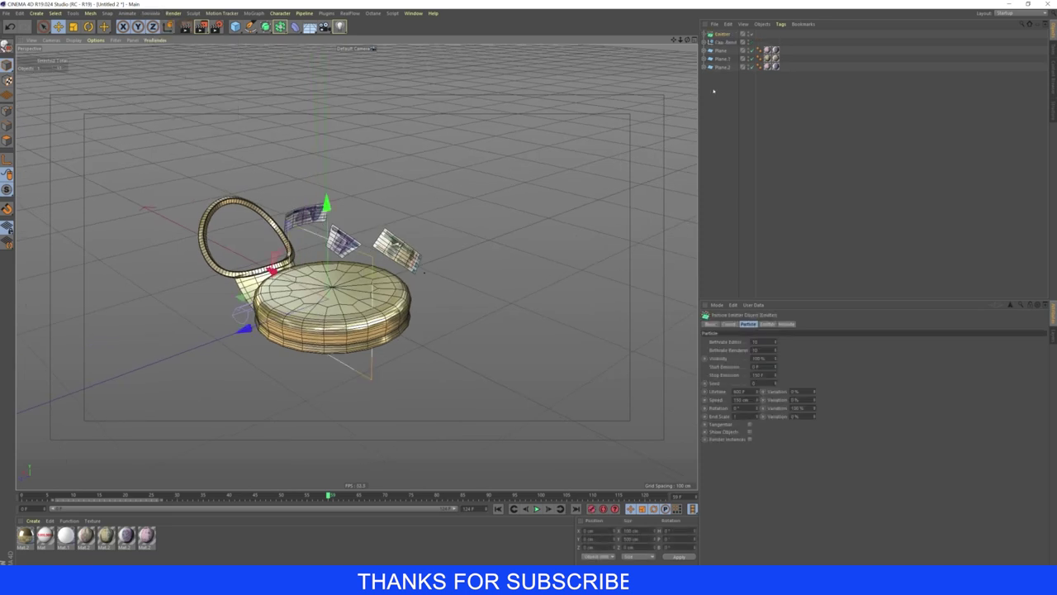
{"action": "left_click_drag", "start_coordinate": [424, 271], "coordinate": [440, 268], "text": "alt"}
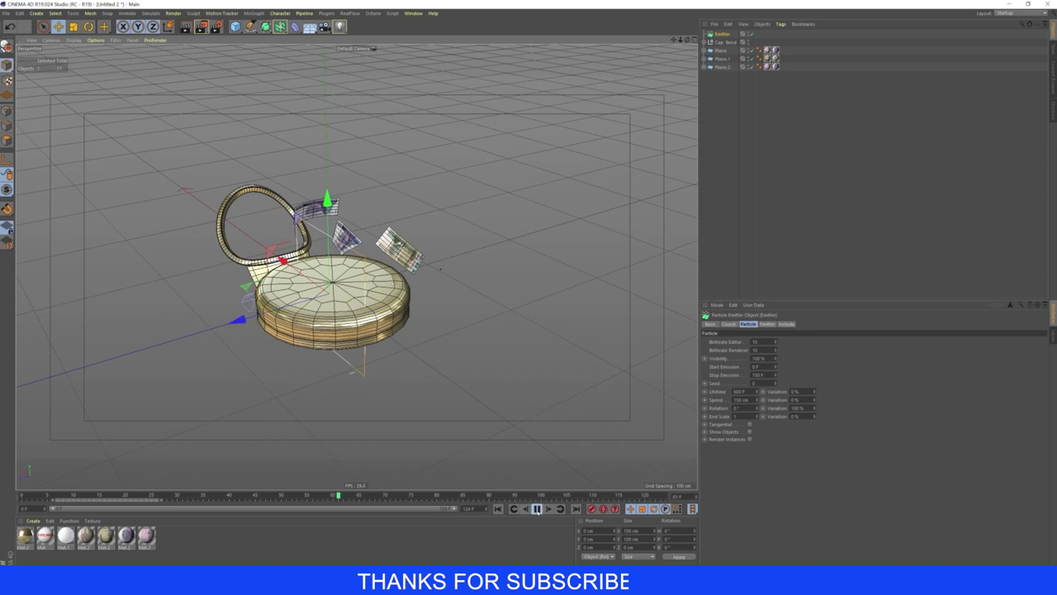
{"action": "scroll", "coordinate": [441, 268], "scroll_direction": "down", "scroll_amount": 3}
{"action": "scroll", "coordinate": [440, 269], "scroll_direction": "down", "scroll_amount": 2}
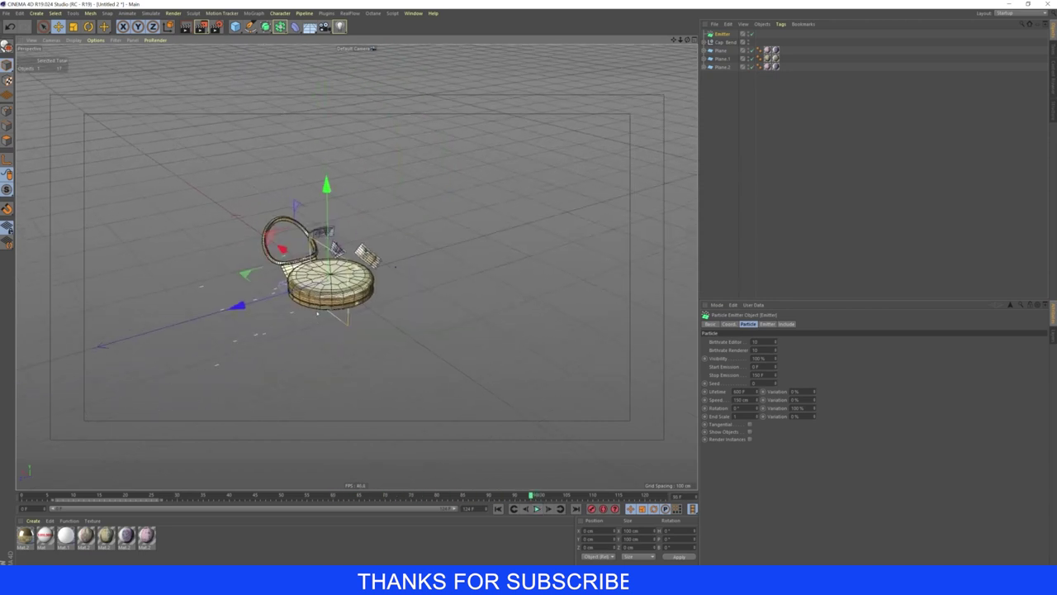
{"action": "mouse_move", "coordinate": [440, 269]}
{"action": "left_mouse_down", "text": "alt"}
{"action": "mouse_move", "coordinate": [359, 339]}
{"action": "mouse_move", "coordinate": [357, 374]}
{"action": "left_mouse_up", "text": "alt"}
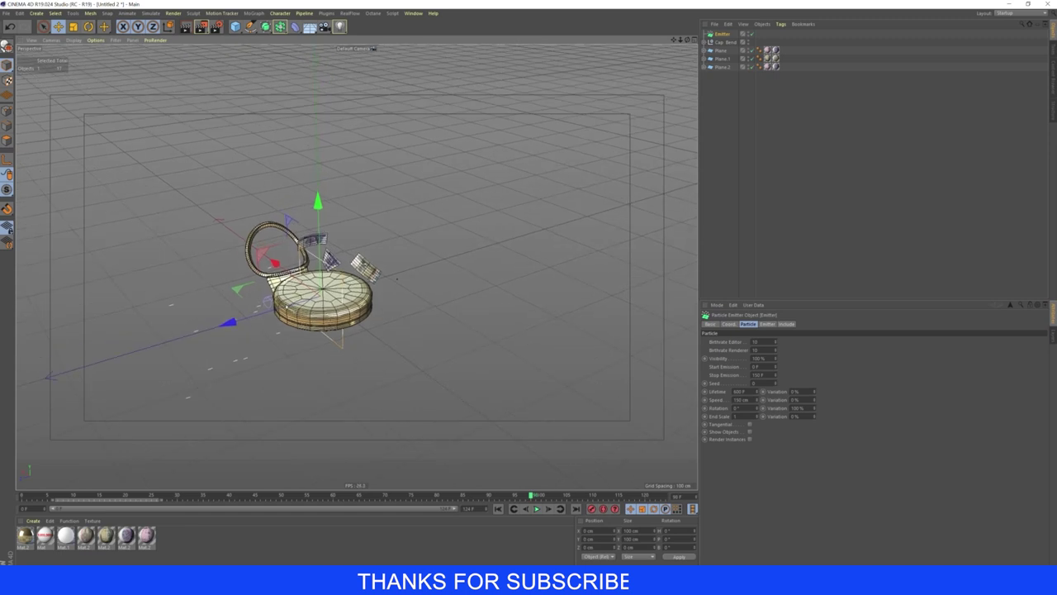
{"action": "mouse_move", "coordinate": [229, 322]}
{"action": "left_mouse_down"}
{"action": "mouse_move", "coordinate": [430, 243]}
{"action": "mouse_move", "coordinate": [469, 455]}
{"action": "left_mouse_up"}
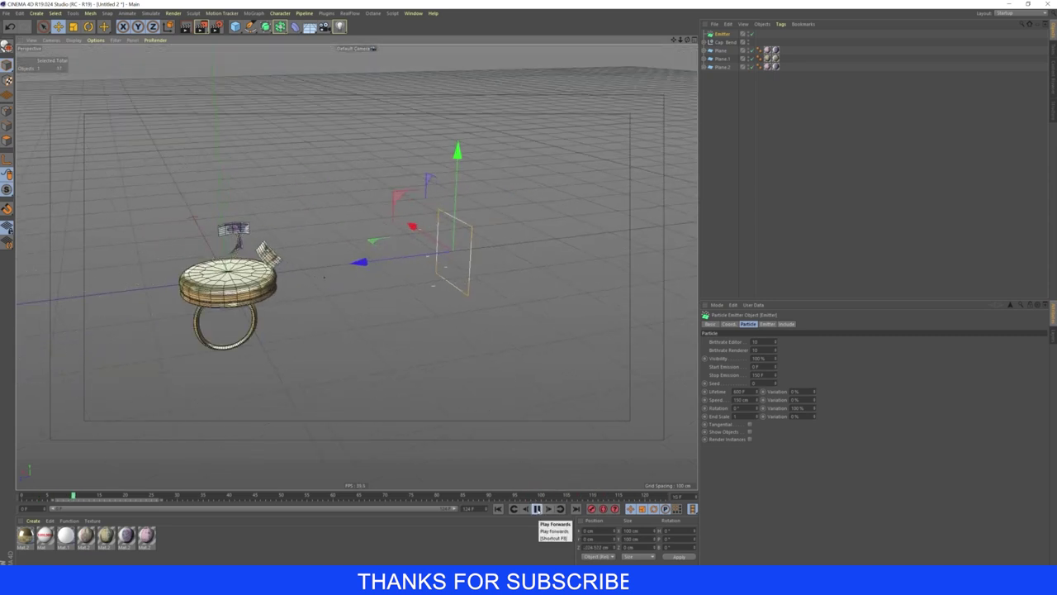
Step: Extend the animation to 300 frames and nest Plane, Plane.1 and Plane.2 under the Emitter
{"action": "left_click", "coordinate": [537, 508]}
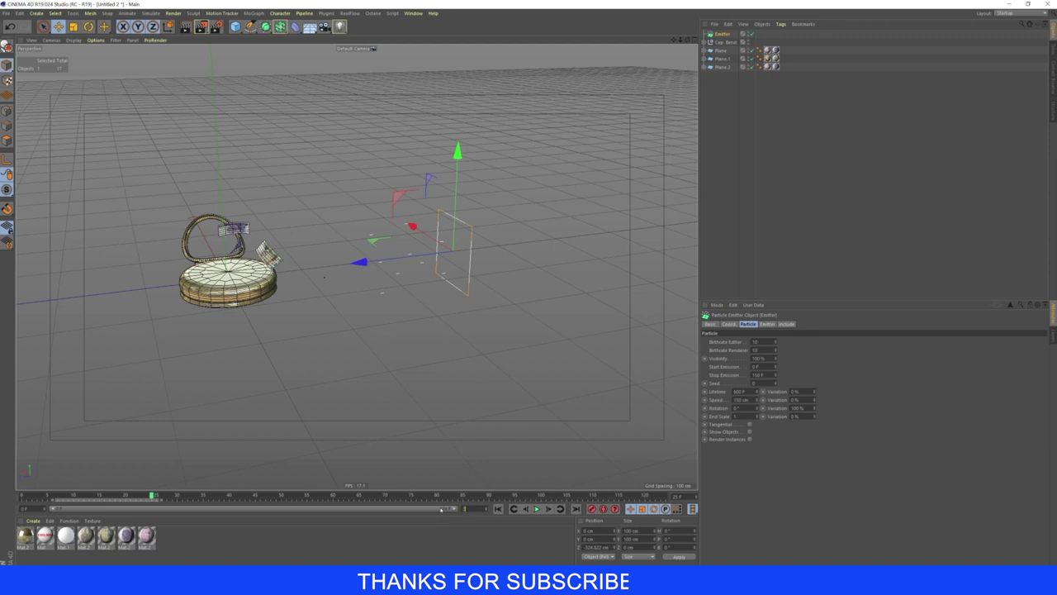
{"action": "type", "text": "300"}
{"action": "key", "text": "Return"}
{"action": "left_click_drag", "start_coordinate": [223, 508], "coordinate": [456, 508]}
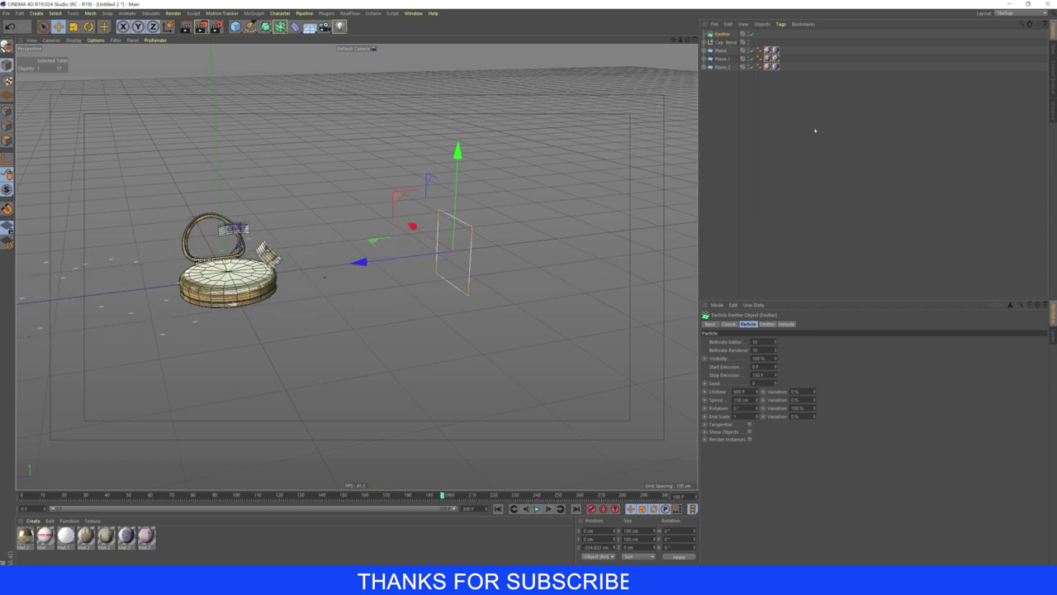
{"action": "mouse_move", "coordinate": [762, 86]}
{"action": "left_mouse_down"}
{"action": "mouse_move", "coordinate": [719, 51]}
{"action": "mouse_move", "coordinate": [722, 36]}
{"action": "left_mouse_up"}
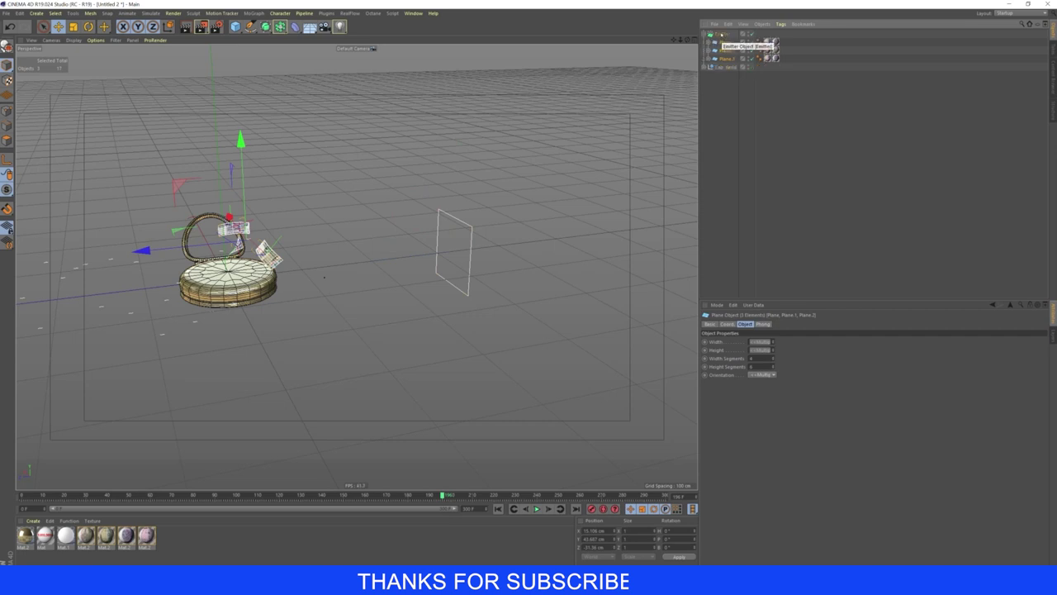
Step: Turn on Show Objects for the Emitter with birthrate 50 and speed 300 cm, then preview playback
{"action": "left_click", "coordinate": [721, 35]}
{"action": "left_click", "coordinate": [498, 509]}
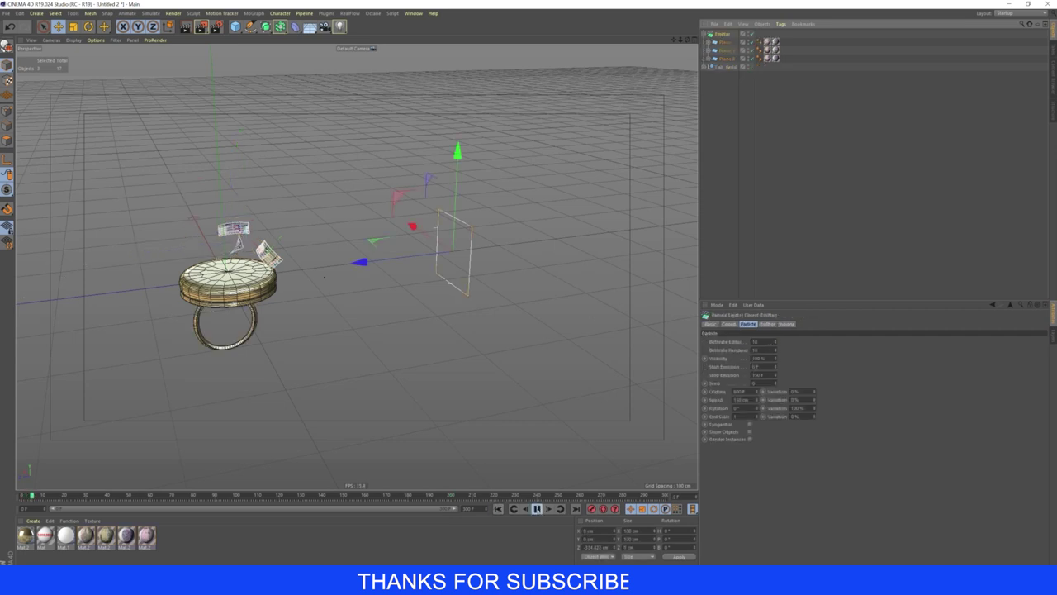
{"action": "left_click", "coordinate": [749, 431]}
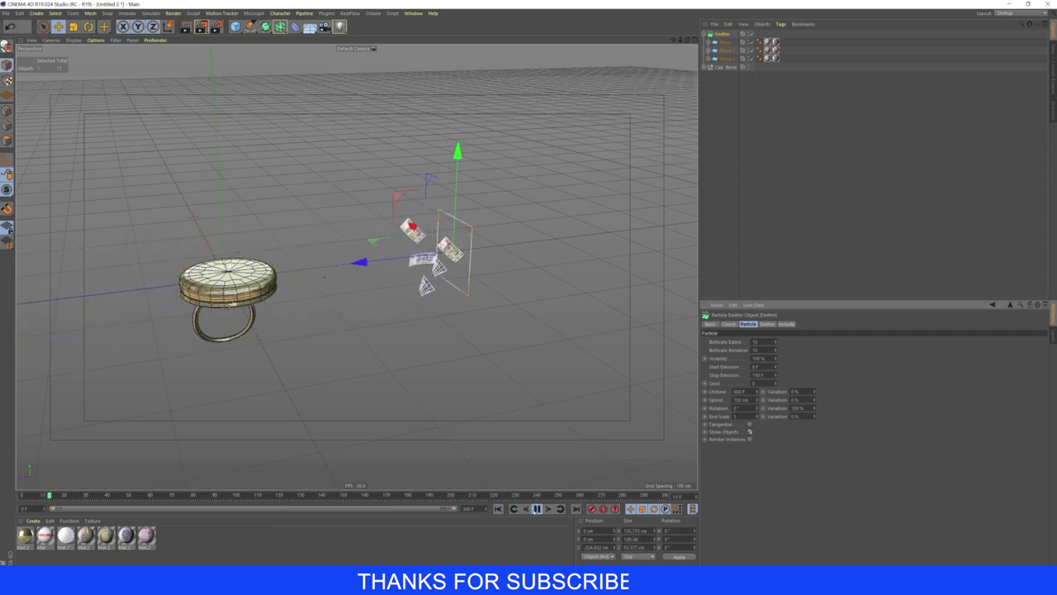
{"action": "key", "text": "F8"}
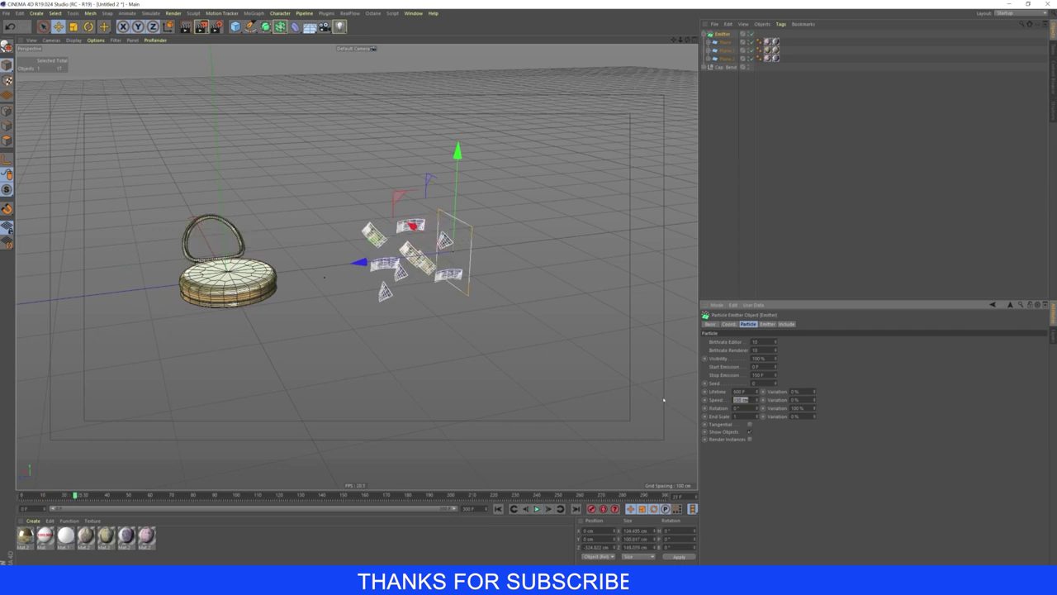
{"action": "key", "text": "shift+f"}
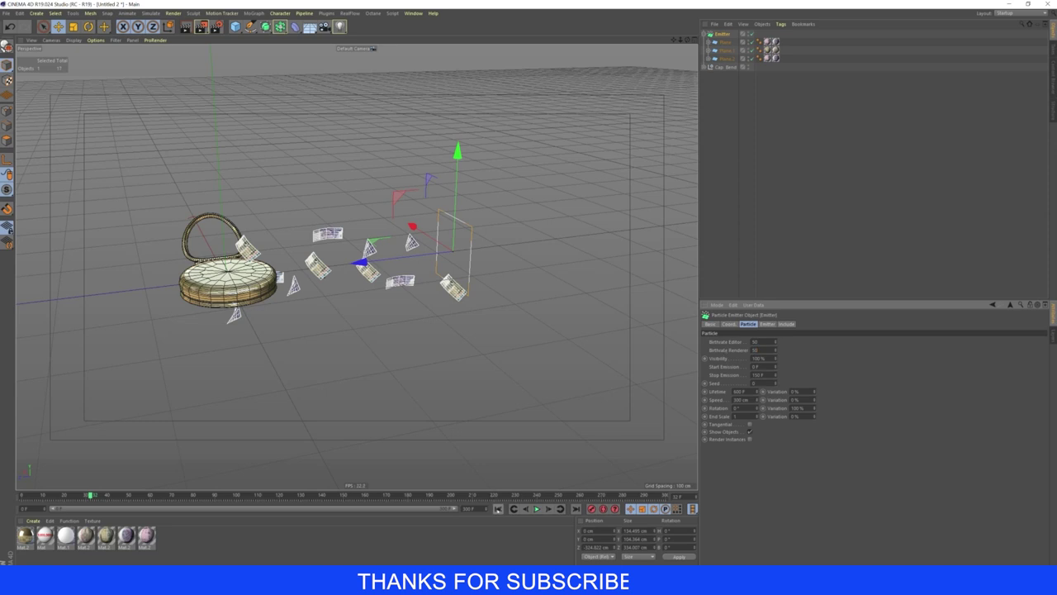
Step: Set the Emitter's Lifetime, Speed and End Scale Variation to 90% and replay the banknote spray
{"action": "left_click", "coordinate": [498, 509]}
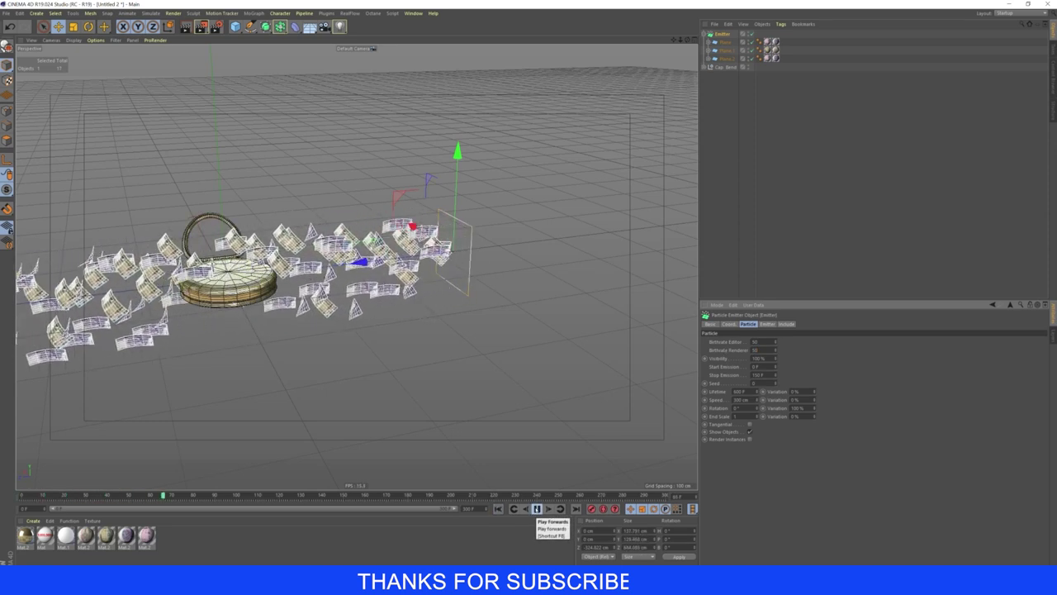
{"action": "left_click", "coordinate": [537, 509]}
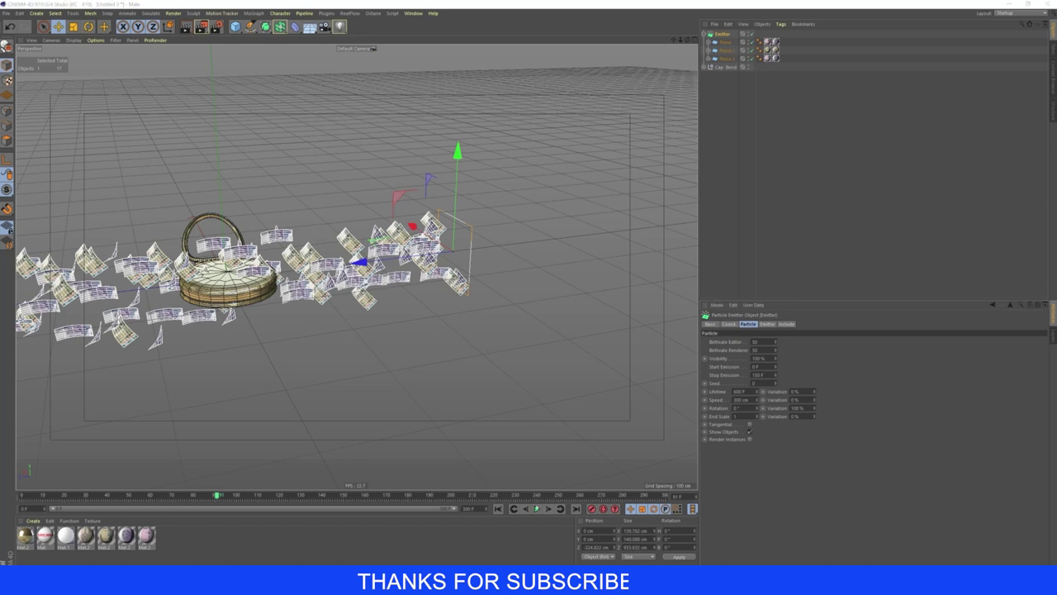
{"action": "key", "text": "F8"}
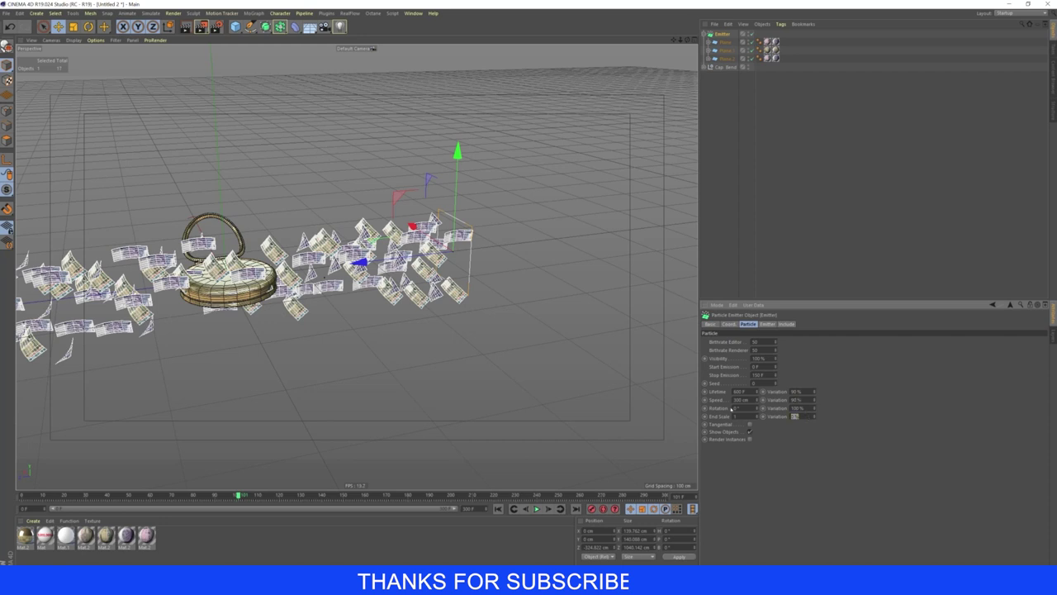
{"action": "left_click", "coordinate": [802, 416]}
{"action": "type", "text": "50"}
{"action": "key", "text": "Return"}
{"action": "left_click", "coordinate": [498, 509]}
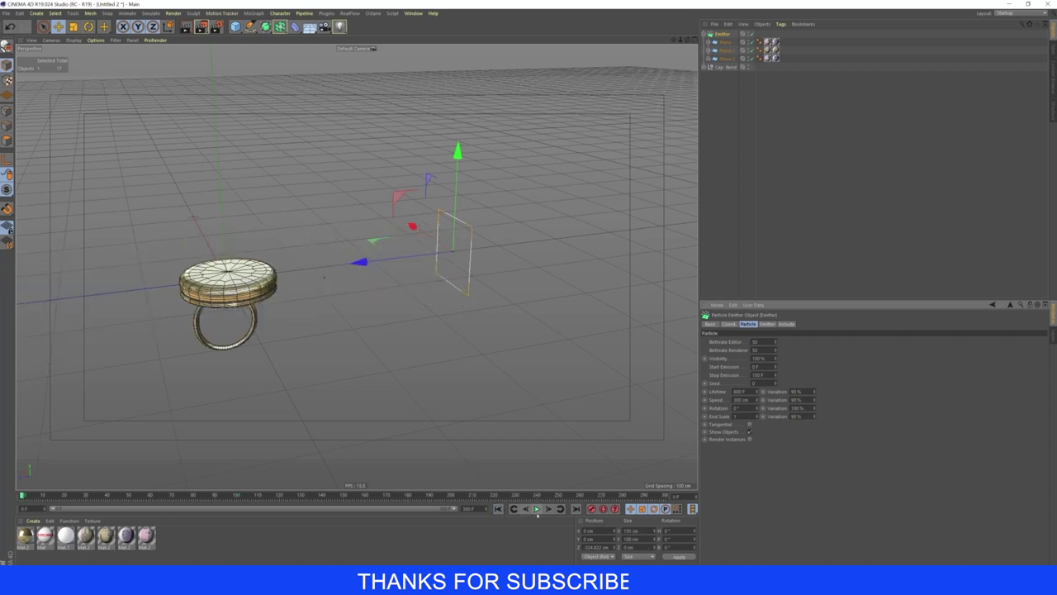
{"action": "left_click", "coordinate": [537, 509]}
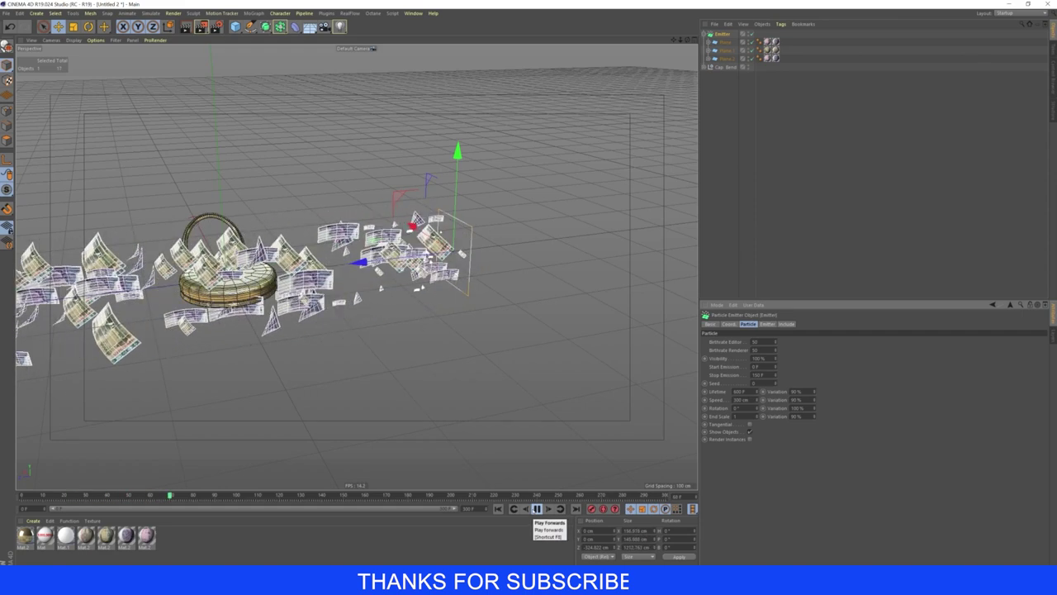
{"action": "left_click", "coordinate": [537, 509]}
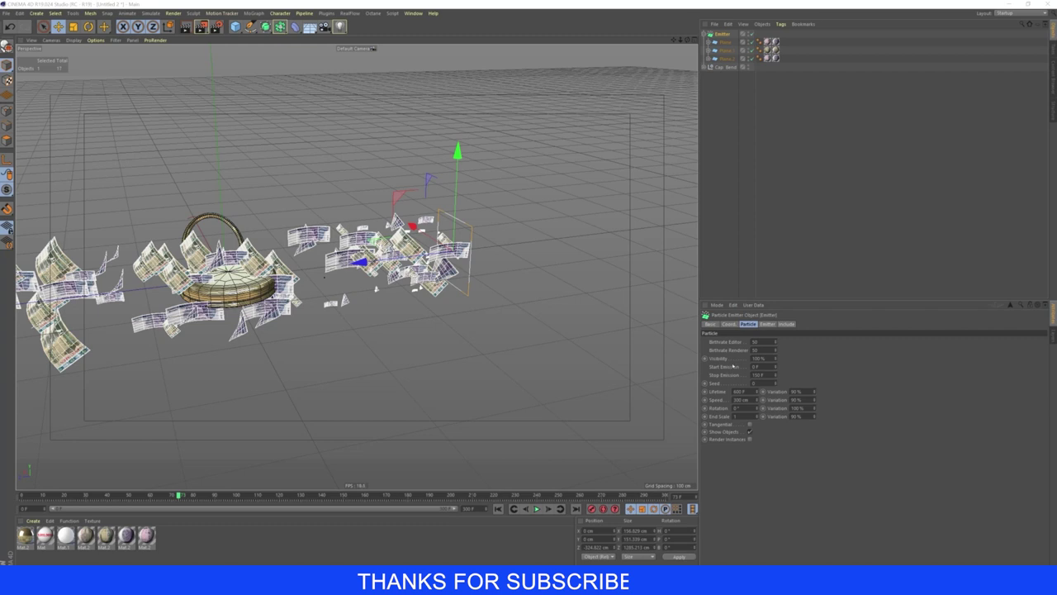
{"action": "left_click", "coordinate": [759, 357]}
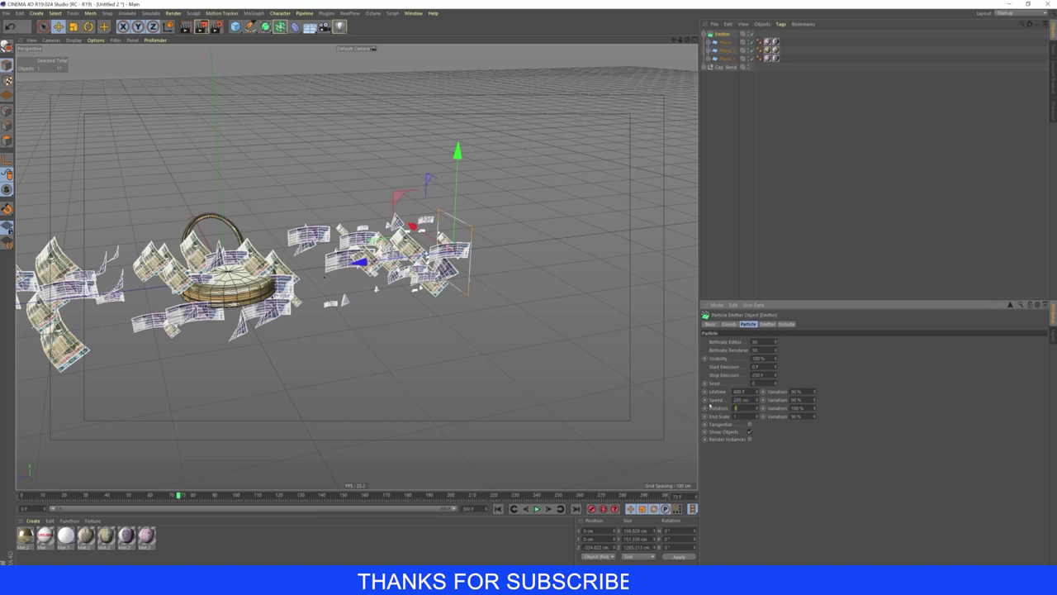
Step: Give the particles 180° rotation and replay to check the tumbling banknotes
{"action": "key", "text": "Return"}
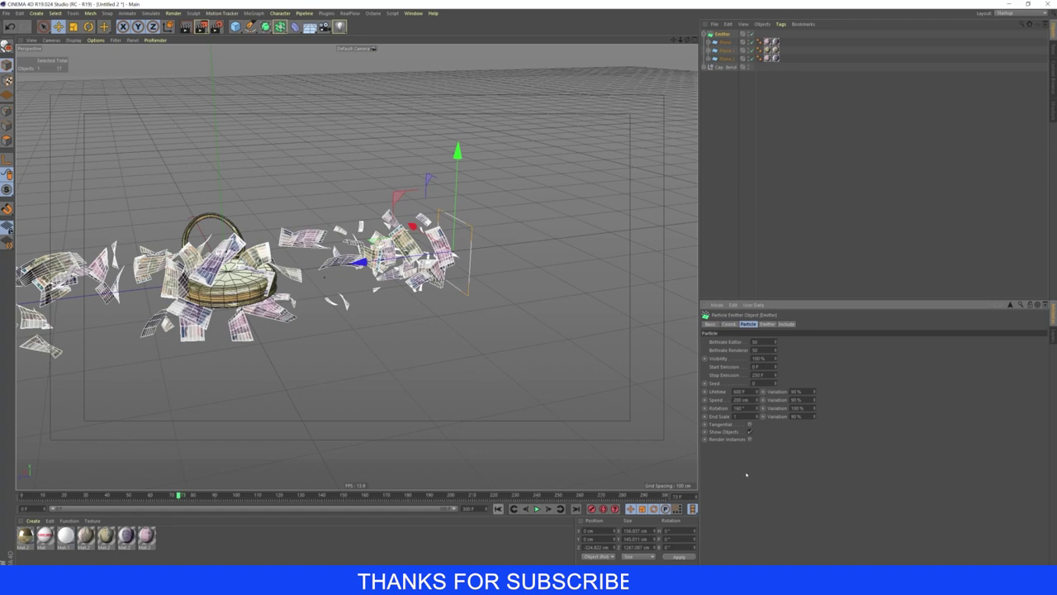
{"action": "left_click", "coordinate": [498, 509]}
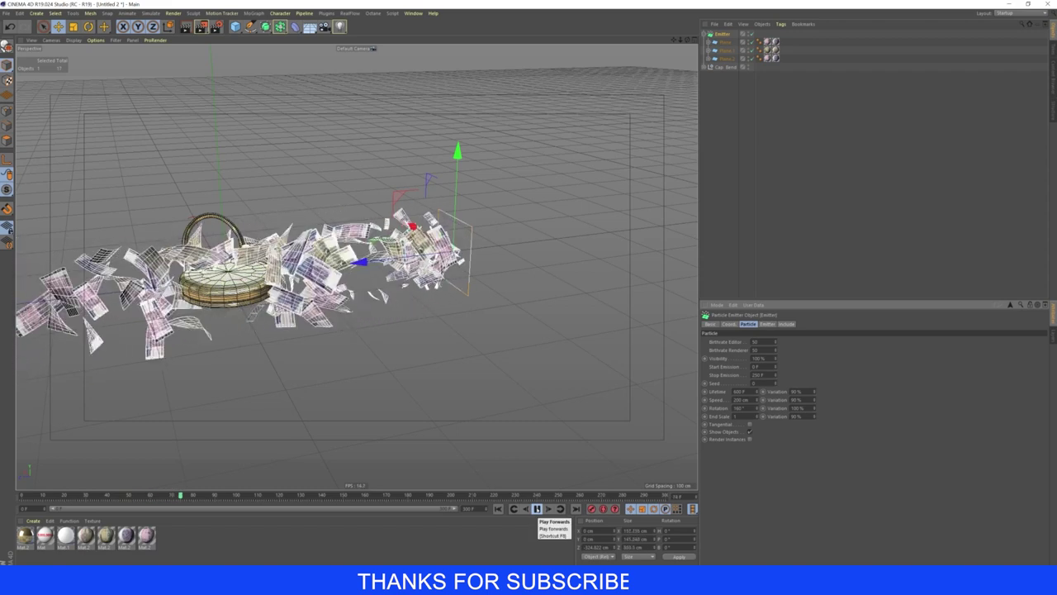
{"action": "left_click", "coordinate": [536, 509]}
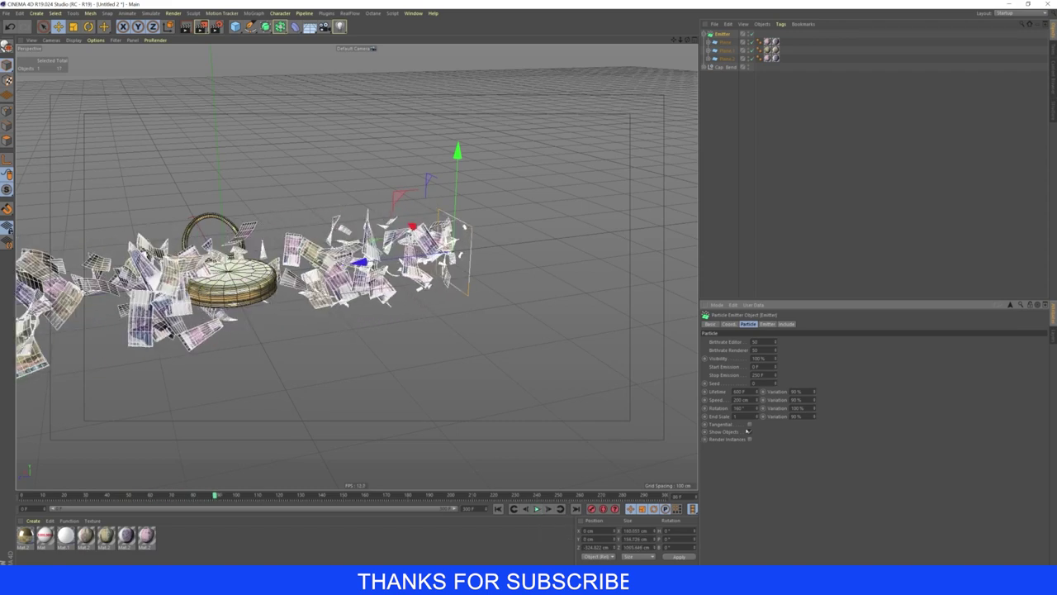
Step: Set End Scale Variation to 0 %, replay the spray, then rewind to frame 0 with the Emitter selected
{"action": "type", "text": "0"}
{"action": "key", "text": "Return"}
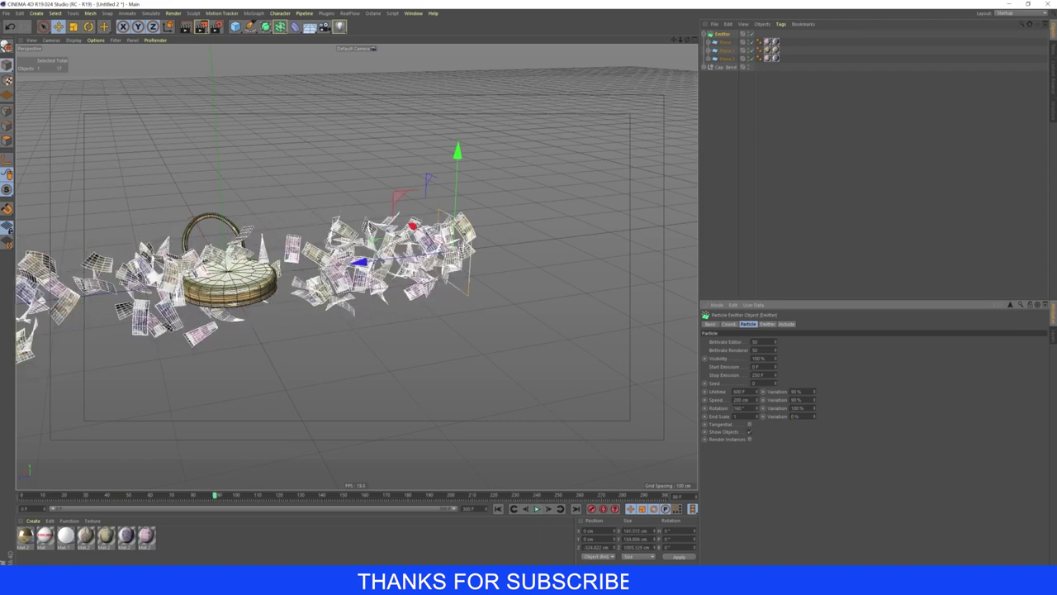
{"action": "left_click", "coordinate": [498, 509]}
{"action": "left_click", "coordinate": [537, 508]}
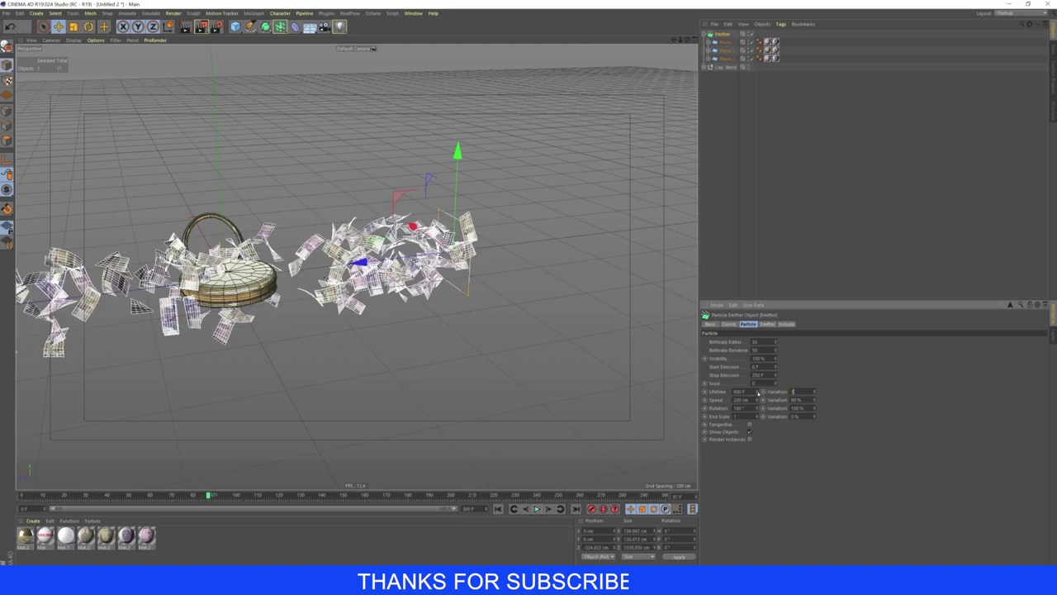
{"action": "left_click", "coordinate": [498, 508]}
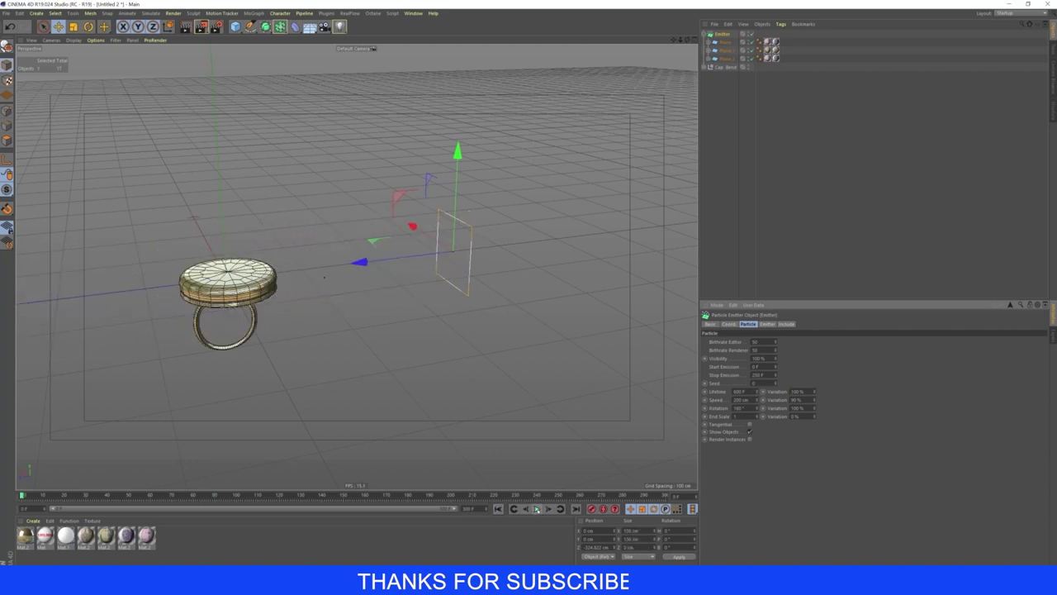
{"action": "left_click", "coordinate": [537, 509]}
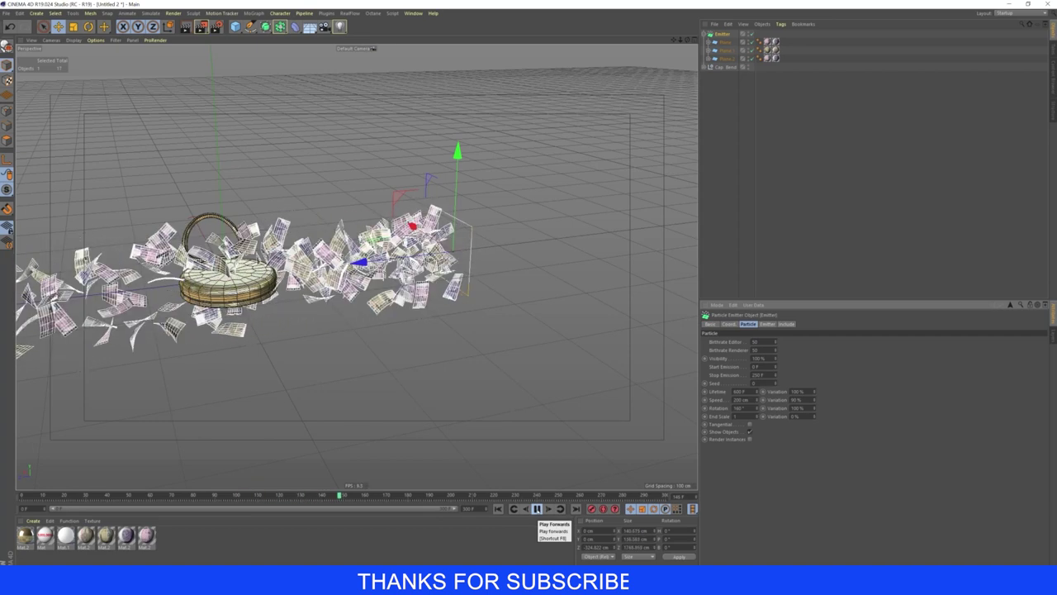
{"action": "left_click", "coordinate": [537, 509]}
{"action": "left_click", "coordinate": [498, 509]}
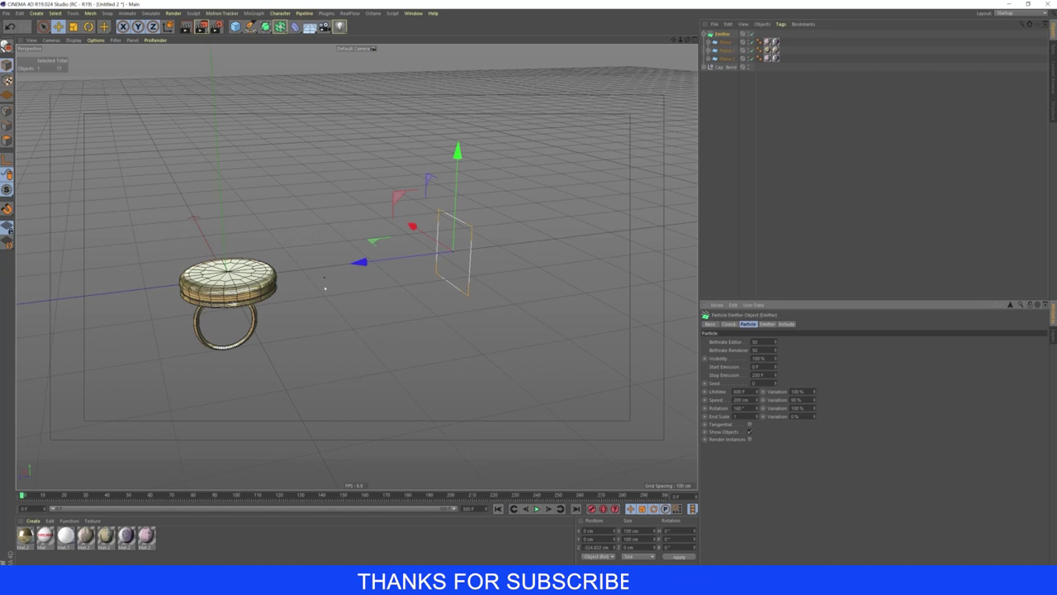
{"action": "left_click", "coordinate": [716, 38]}
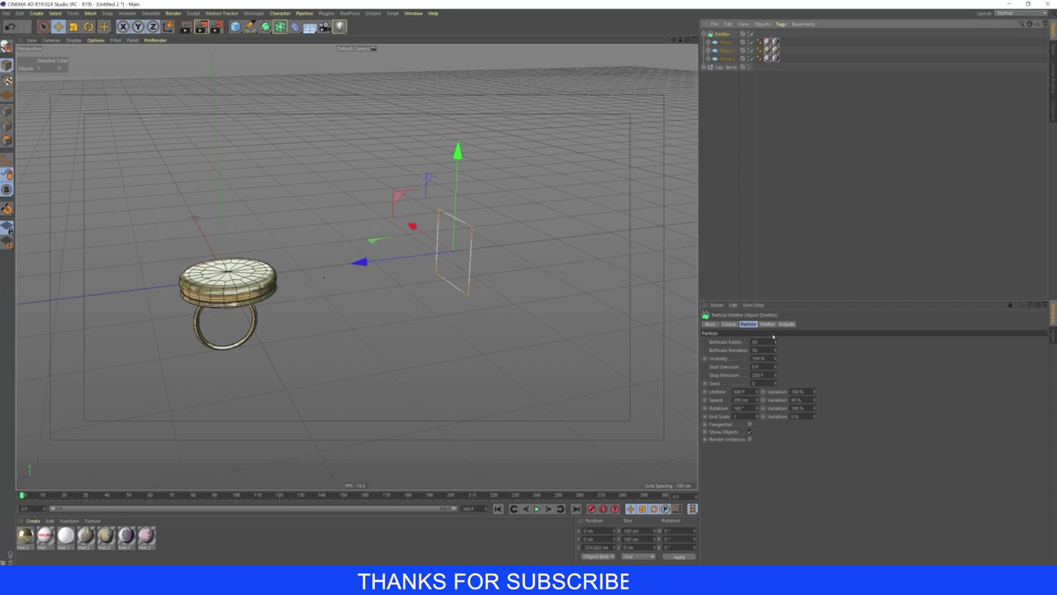
{"action": "left_click", "coordinate": [769, 325]}
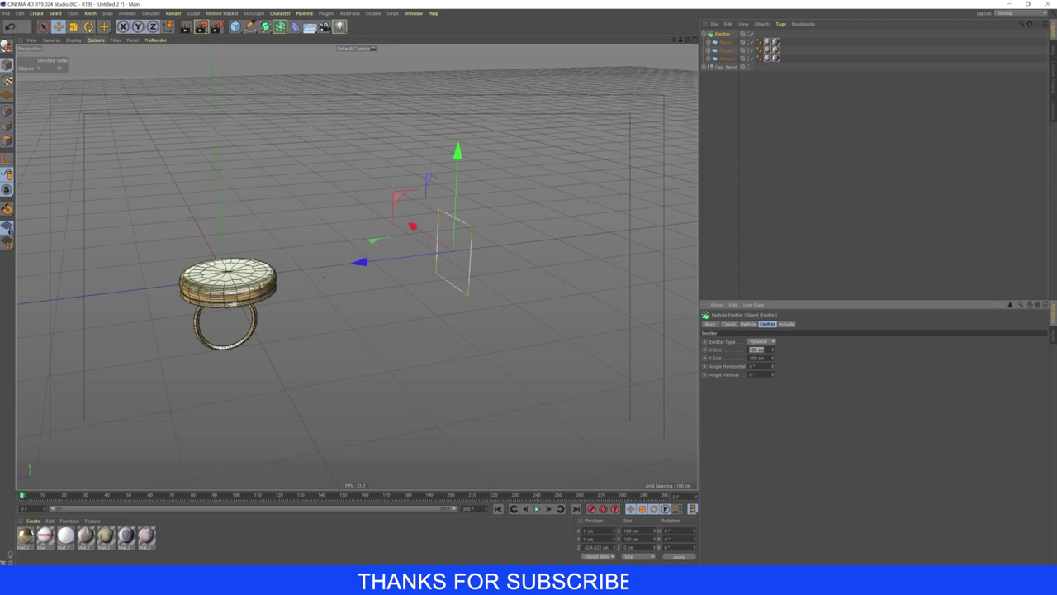
Step: Rotate the emitter -90° and move it onto the watch in the maximised Top view
{"action": "key", "text": "r"}
{"action": "left_click_drag", "start_coordinate": [409, 219], "coordinate": [339, 318]}
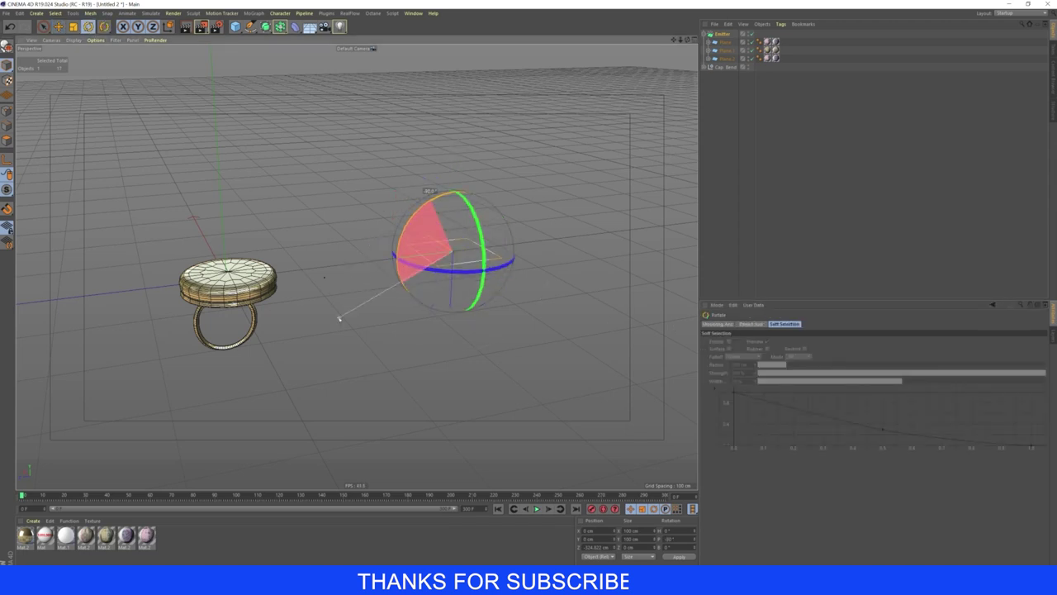
{"action": "key", "text": "F5"}
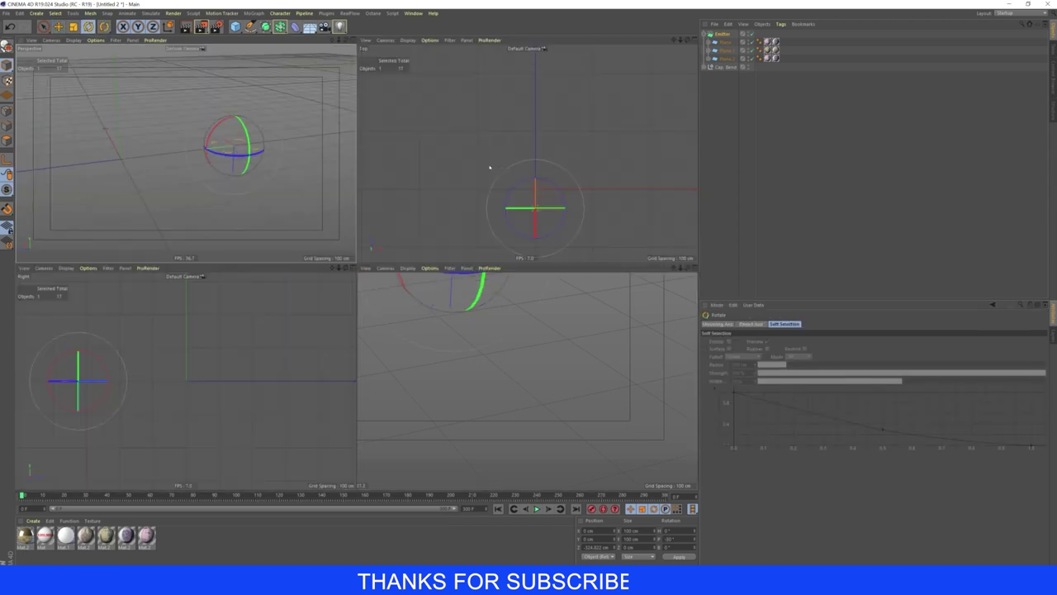
{"action": "middle_click", "coordinate": [488, 170]}
{"action": "middle_click_drag", "start_coordinate": [489, 183], "coordinate": [416, 248]}
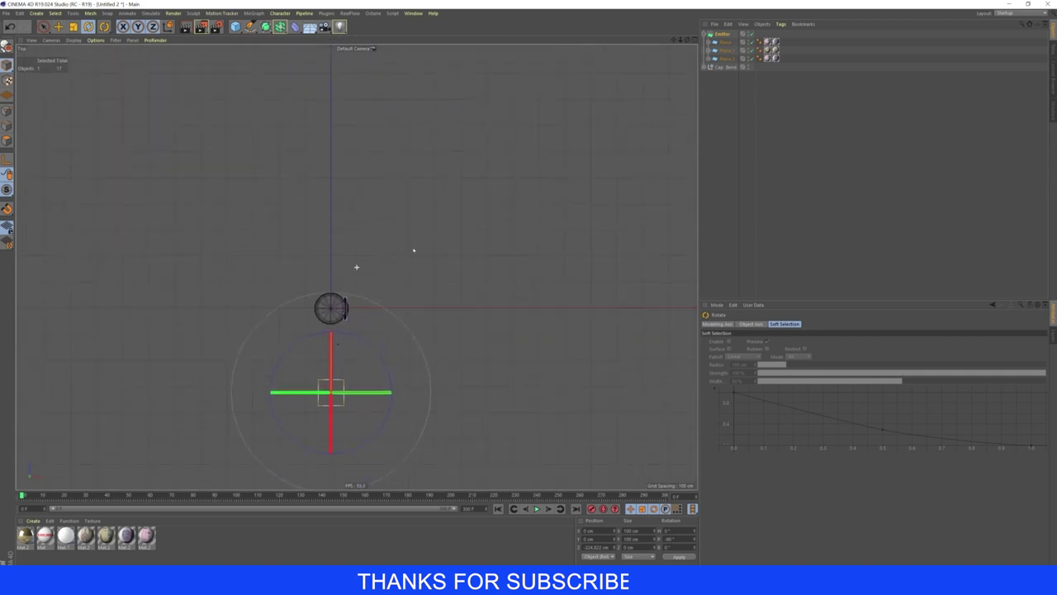
{"action": "key", "text": "e"}
{"action": "scroll", "coordinate": [291, 335], "scroll_direction": "up", "scroll_amount": 2}
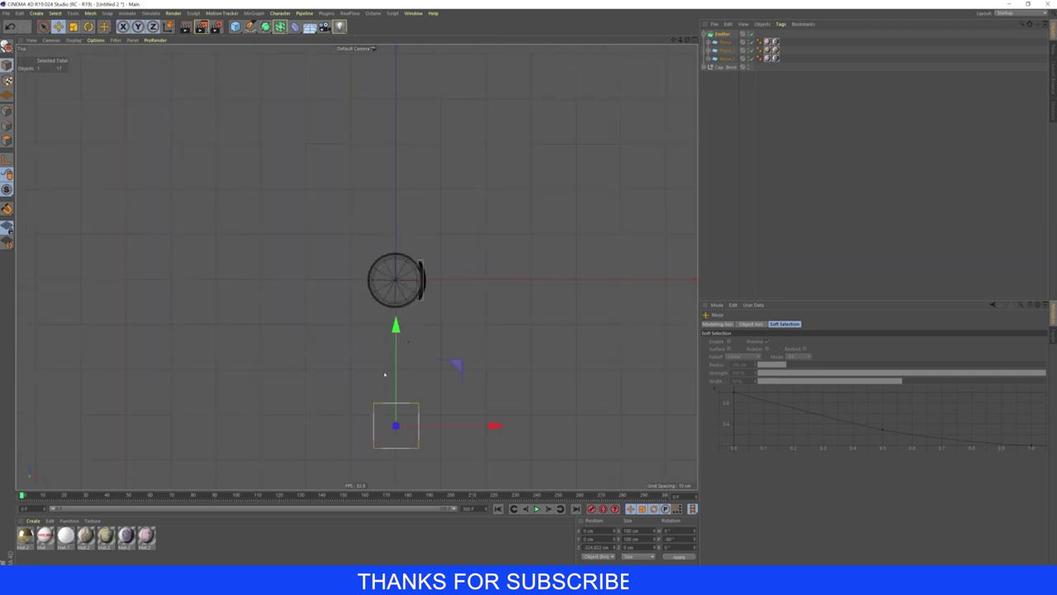
{"action": "left_click_drag", "start_coordinate": [457, 366], "coordinate": [455, 224]}
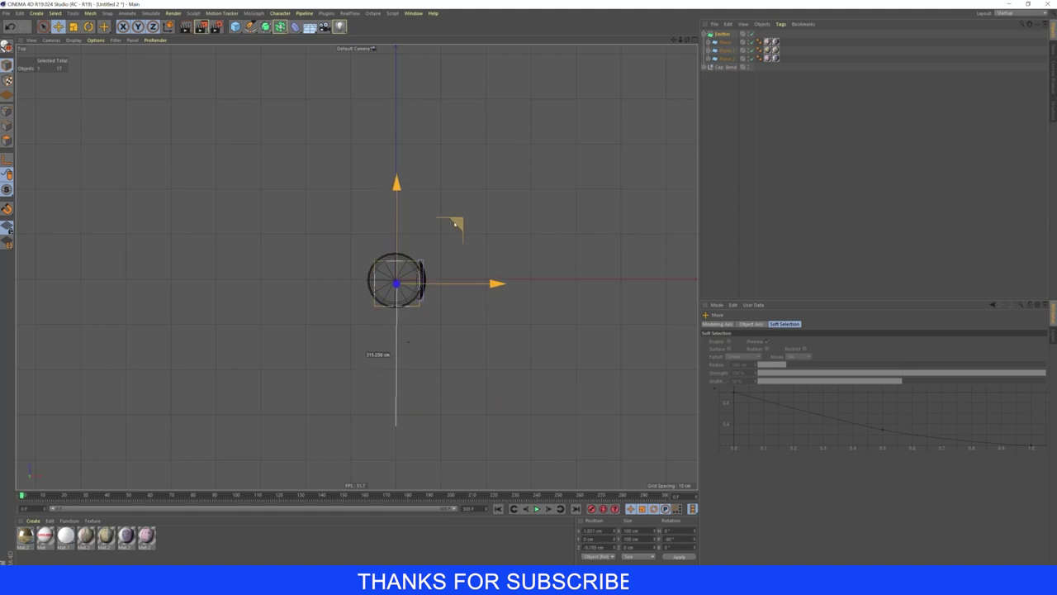
{"action": "scroll", "coordinate": [436, 273], "scroll_direction": "up", "scroll_amount": 3}
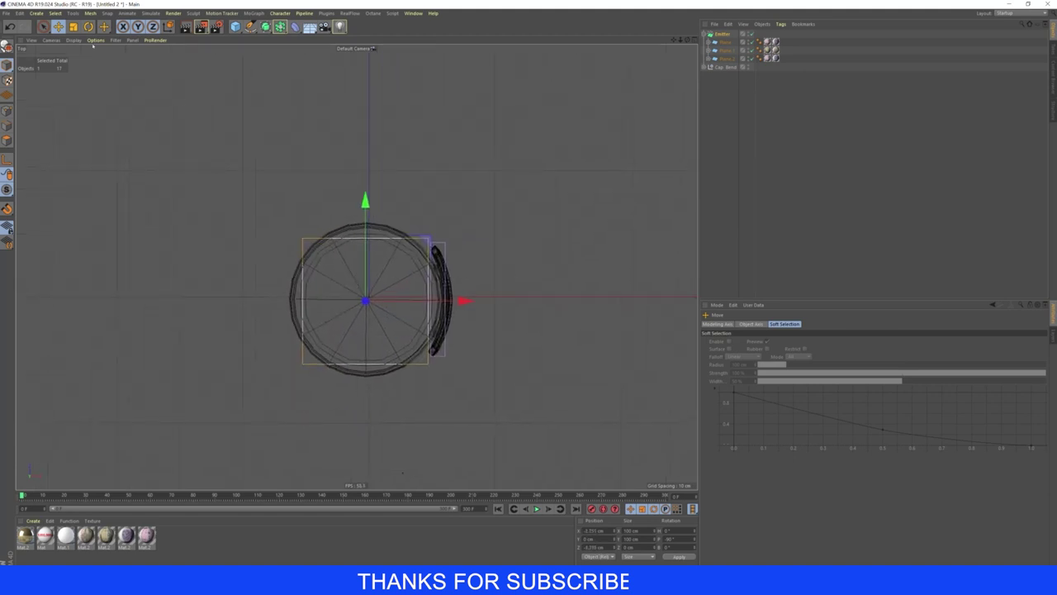
Step: Narrow the emitter's X-Size from 100 cm to 50 cm or less
{"action": "key", "text": "t"}
{"action": "left_click", "coordinate": [722, 34]}
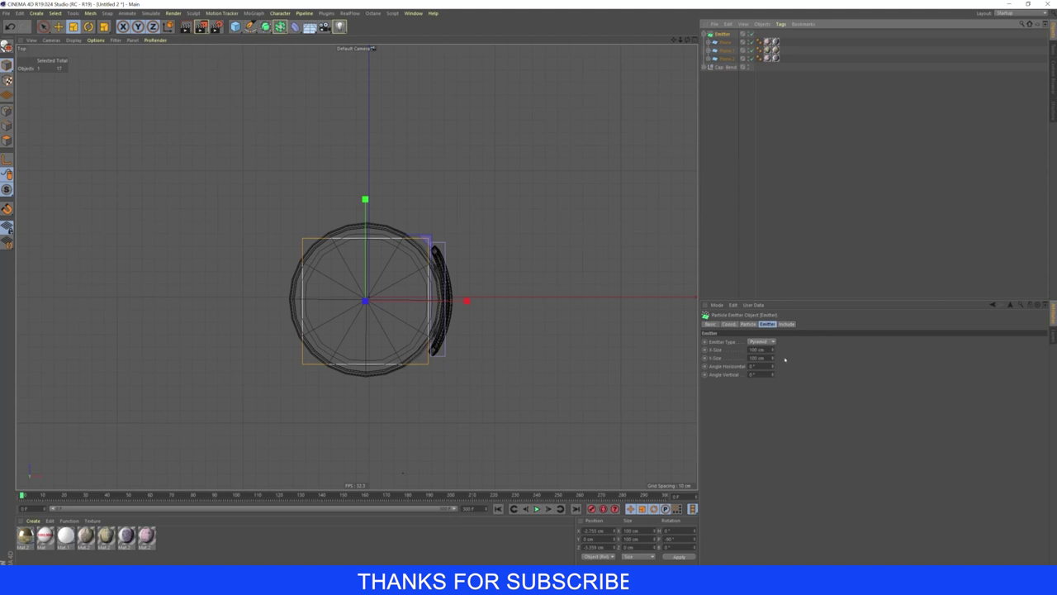
{"action": "left_click_drag", "start_coordinate": [772, 350], "coordinate": [772, 363]}
{"action": "mouse_move", "coordinate": [772, 349]}
{"action": "left_mouse_down"}
{"action": "mouse_move", "coordinate": [772, 367]}
{"action": "mouse_move", "coordinate": [772, 354]}
{"action": "left_mouse_up"}
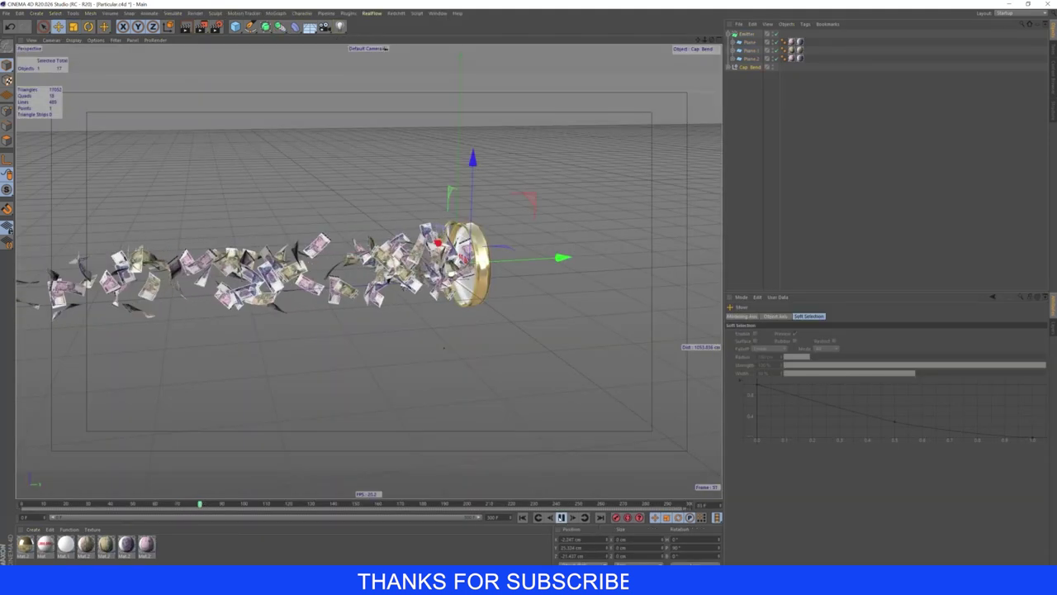
Step: Orbit around the banknote stream during playback, then group Cap_Bend under a new null
{"action": "left_click_drag", "start_coordinate": [642, 264], "coordinate": [368, 271], "text": "alt"}
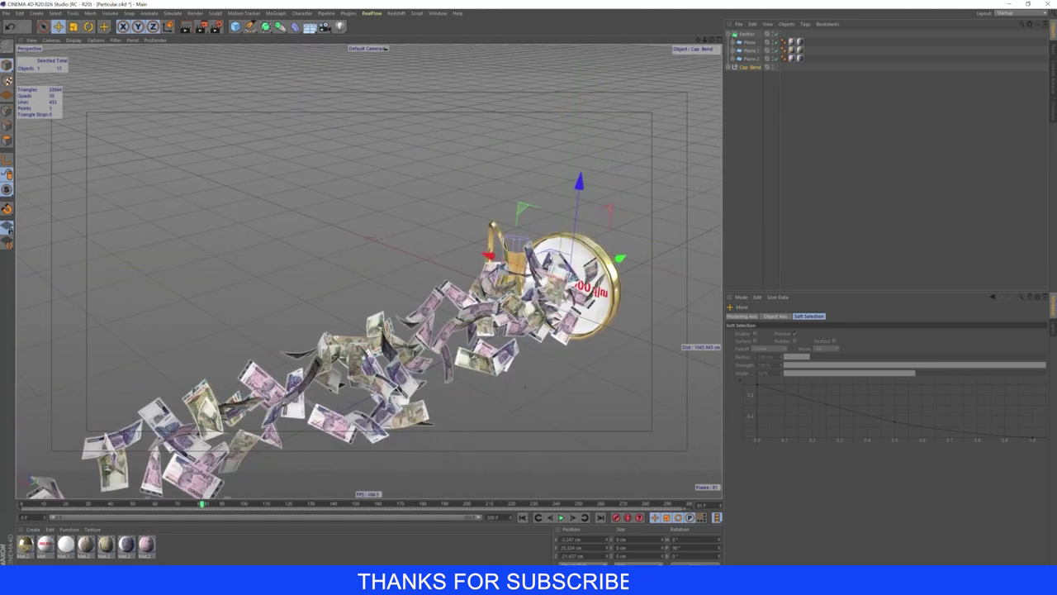
{"action": "mouse_move", "coordinate": [446, 248]}
{"action": "left_mouse_down", "text": "alt"}
{"action": "mouse_move", "coordinate": [467, 296]}
{"action": "mouse_move", "coordinate": [464, 406]}
{"action": "mouse_move", "coordinate": [476, 358]}
{"action": "mouse_move", "coordinate": [566, 277]}
{"action": "mouse_move", "coordinate": [597, 269]}
{"action": "left_mouse_up", "text": "alt"}
{"action": "key", "text": "F8"}
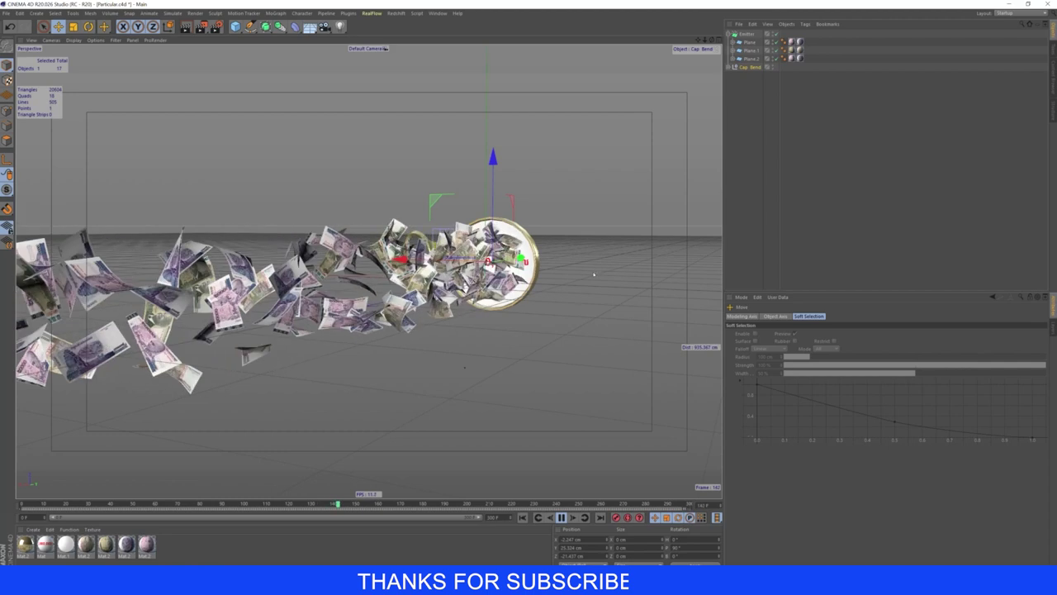
{"action": "left_click_drag", "start_coordinate": [529, 300], "coordinate": [479, 361], "text": "alt"}
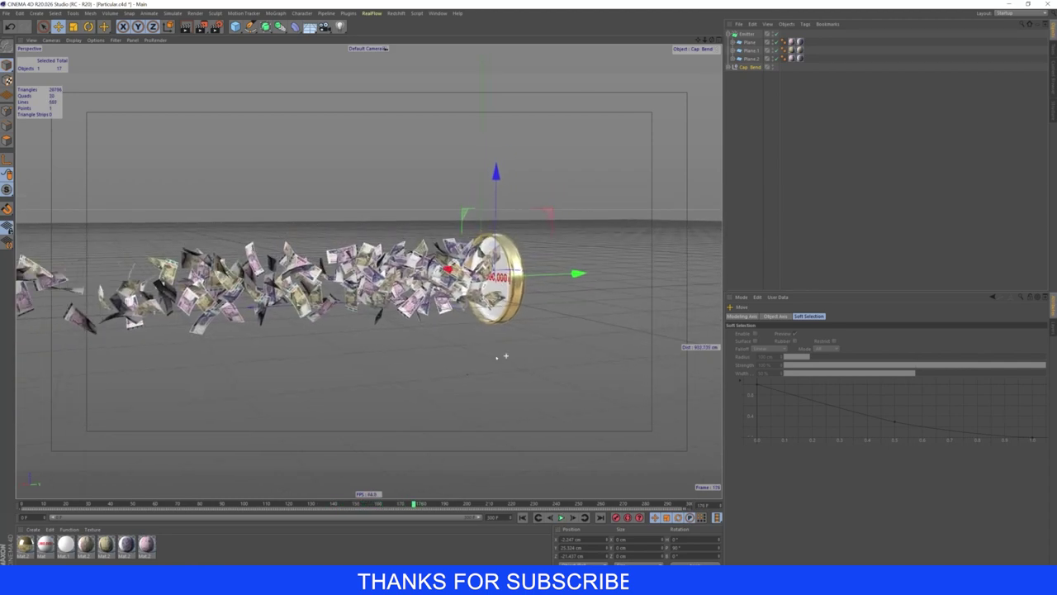
{"action": "left_click_drag", "start_coordinate": [479, 361], "coordinate": [401, 359], "text": "alt"}
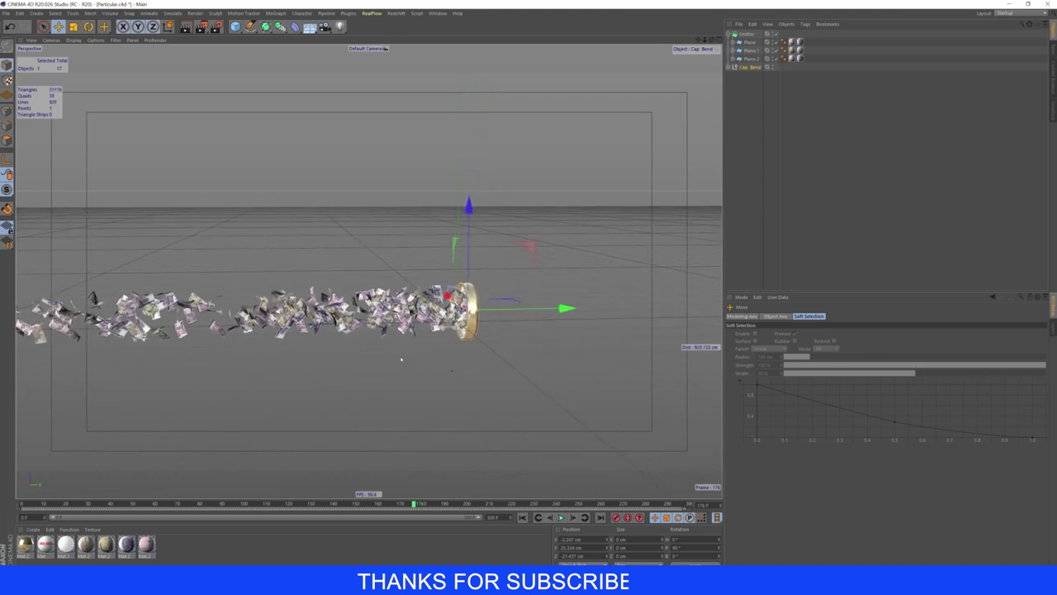
{"action": "left_click_drag", "start_coordinate": [733, 69], "coordinate": [732, 76], "text": "ctrl"}
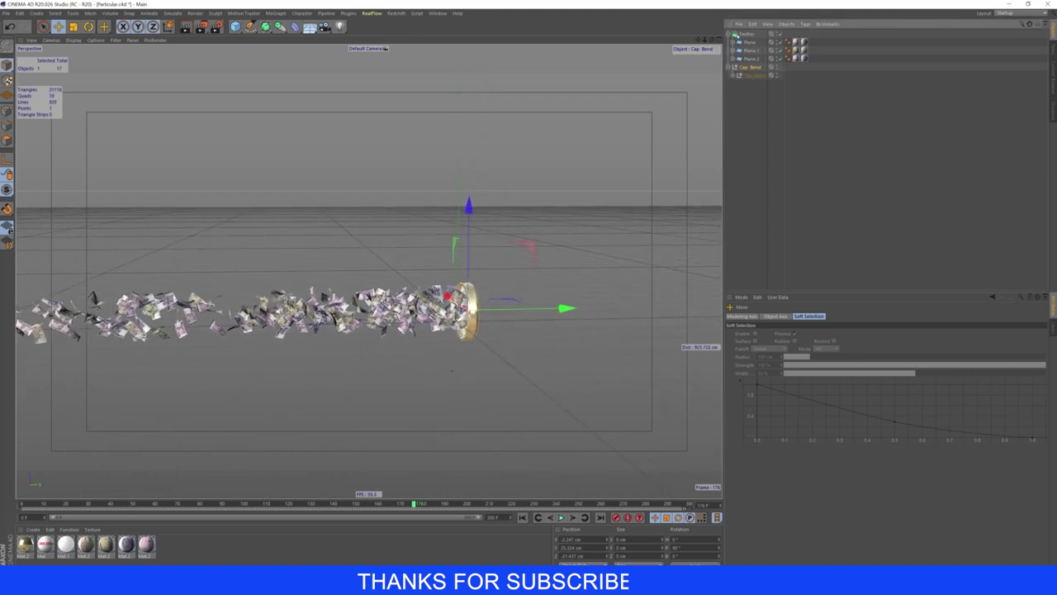
Step: Move the Emitter into the Cap_Bend group and keyframe its pitch at about 145° on frame 0
{"action": "left_click", "coordinate": [731, 35]}
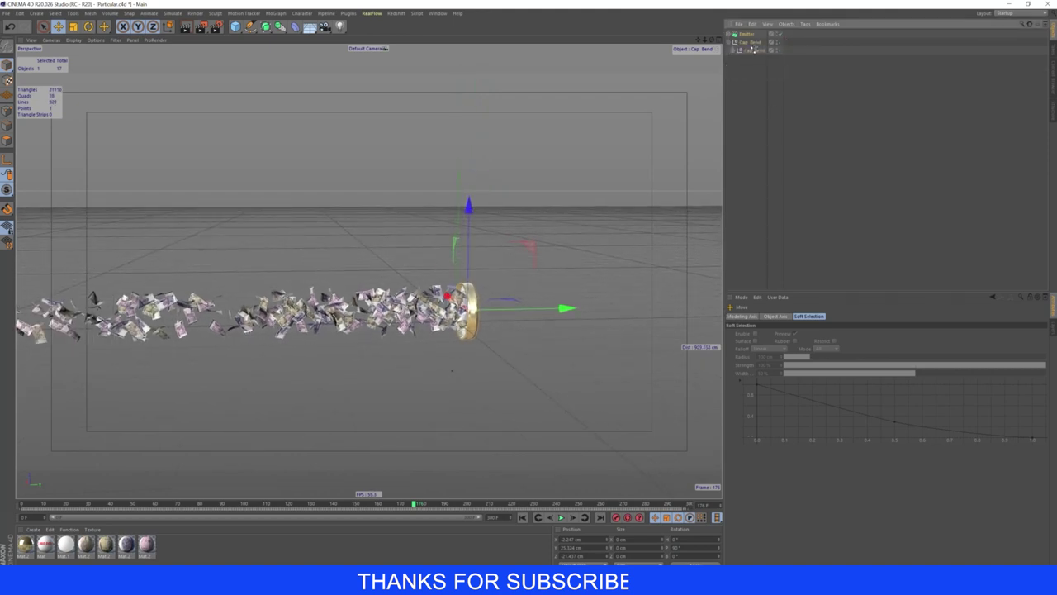
{"action": "left_click_drag", "start_coordinate": [751, 48], "coordinate": [745, 34]}
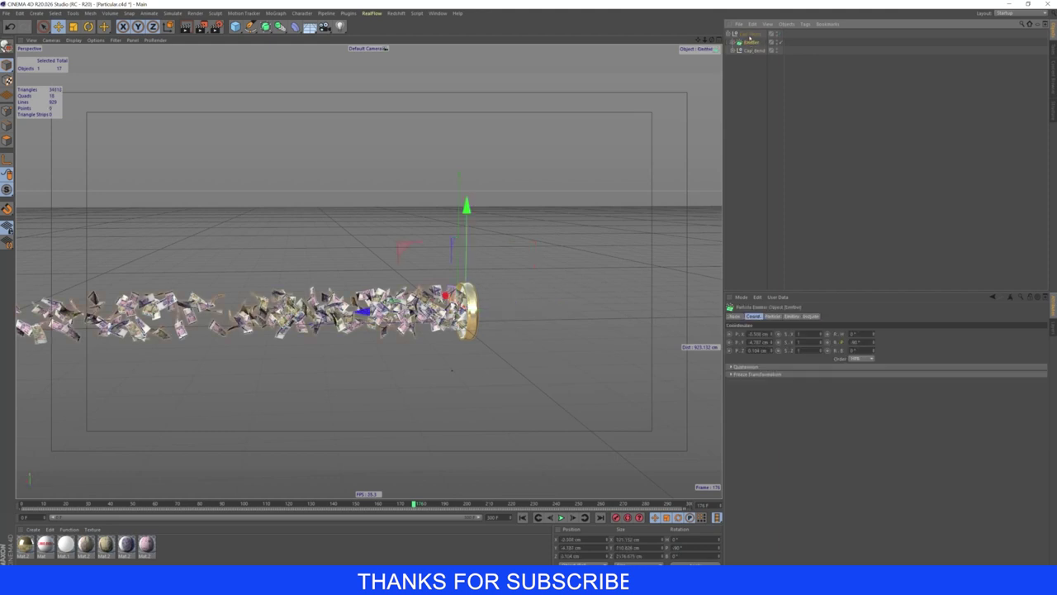
{"action": "left_click", "coordinate": [523, 517]}
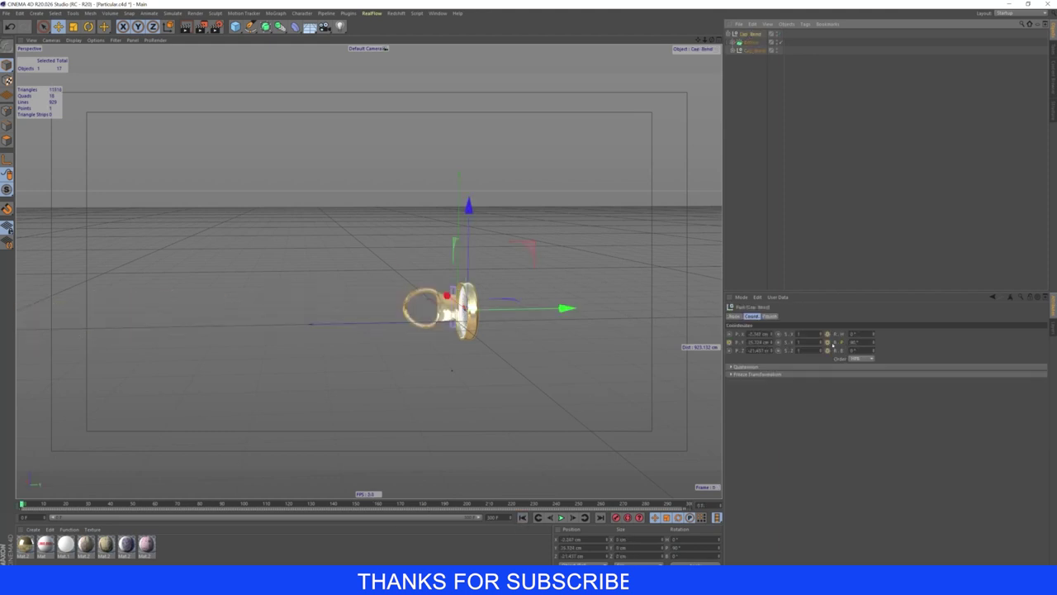
{"action": "mouse_move", "coordinate": [874, 334]}
{"action": "left_mouse_down"}
{"action": "mouse_move", "coordinate": [873, 350]}
{"action": "mouse_move", "coordinate": [824, 346]}
{"action": "left_mouse_up"}
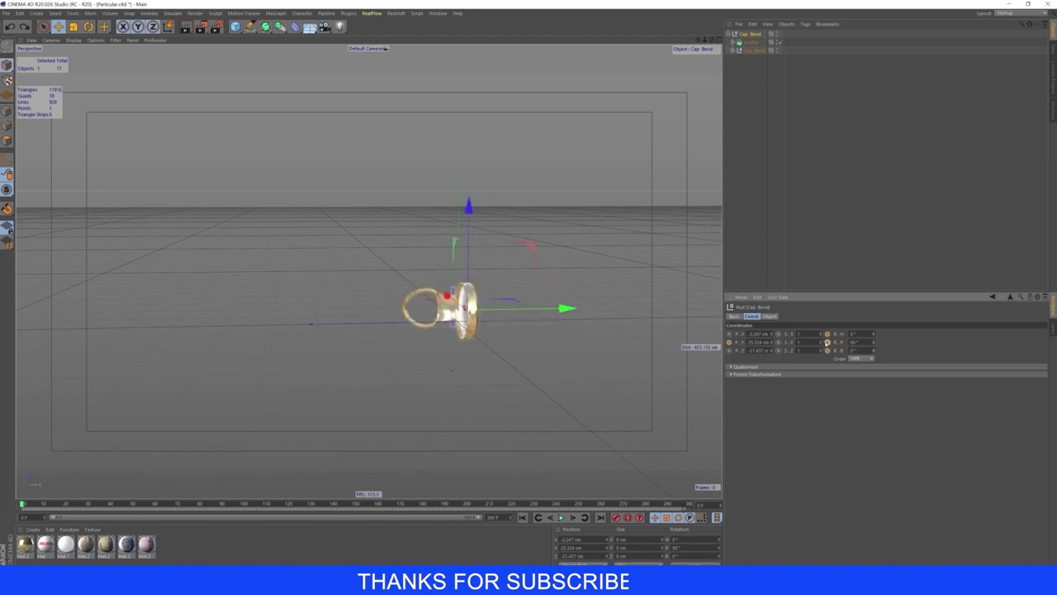
{"action": "key", "text": "r"}
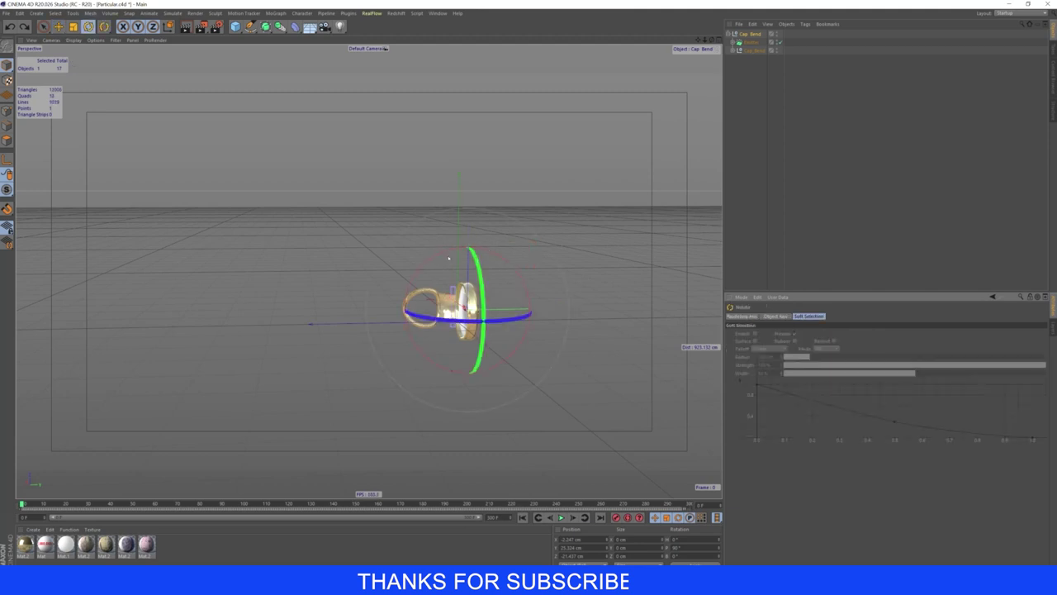
{"action": "left_click_drag", "start_coordinate": [446, 249], "coordinate": [511, 257]}
{"action": "left_click", "coordinate": [767, 70]}
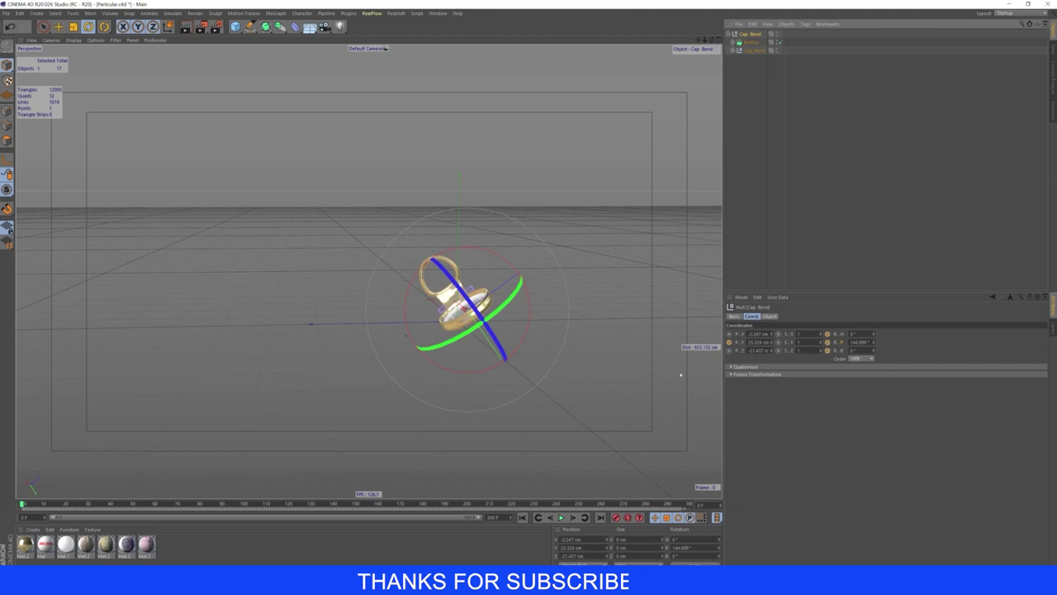
{"action": "left_click", "coordinate": [829, 343]}
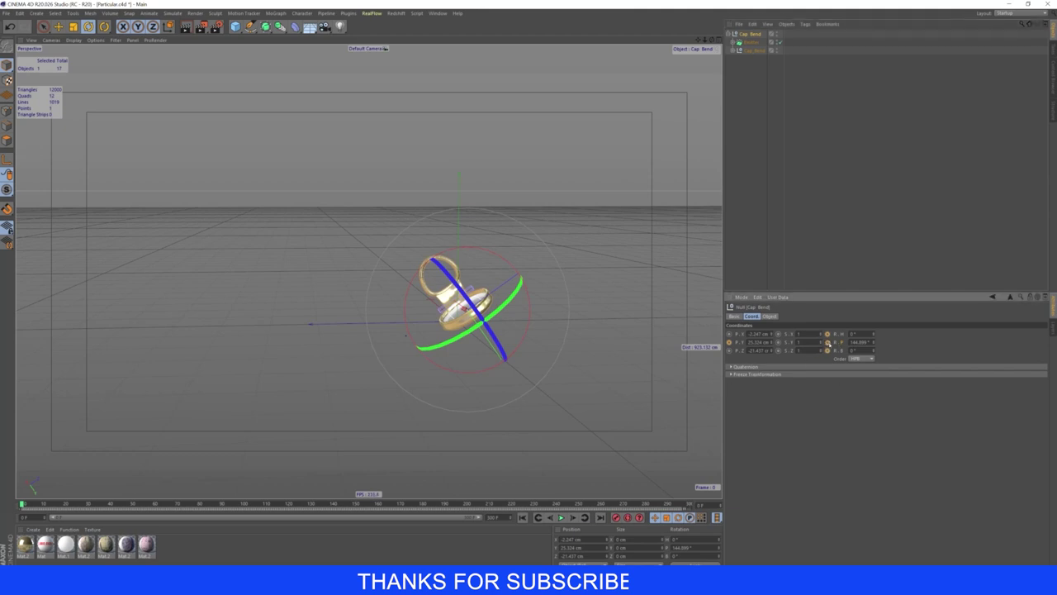
Step: Keyframe the Cap_Bend pitch rotation at frames 300 and 150
{"action": "left_click", "coordinate": [687, 504]}
{"action": "left_click", "coordinate": [829, 342]}
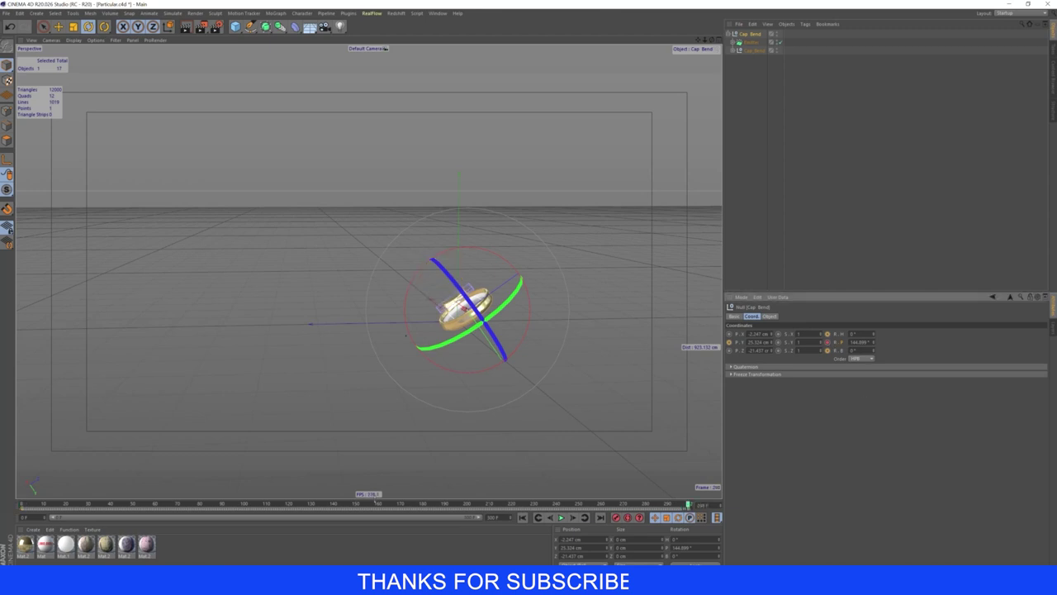
{"action": "left_click", "coordinate": [358, 503]}
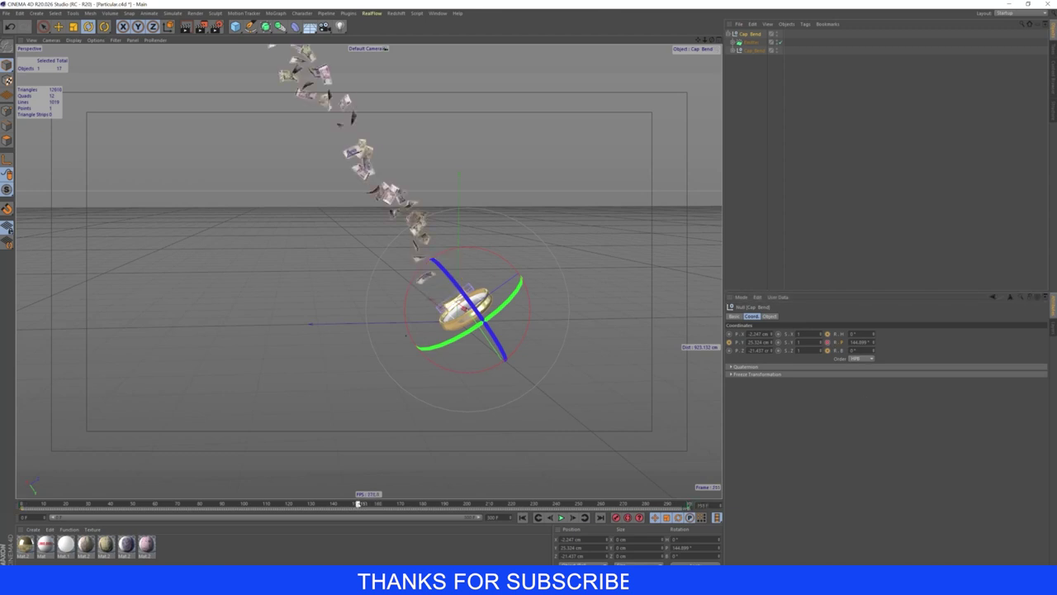
{"action": "left_click_drag", "start_coordinate": [361, 504], "coordinate": [357, 504]}
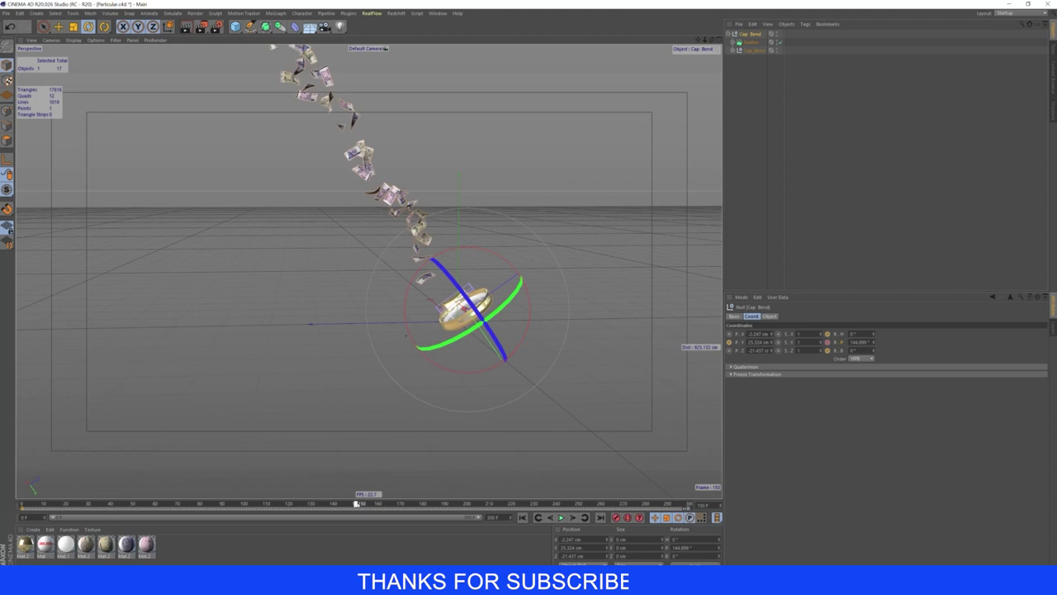
{"action": "left_click", "coordinate": [828, 343]}
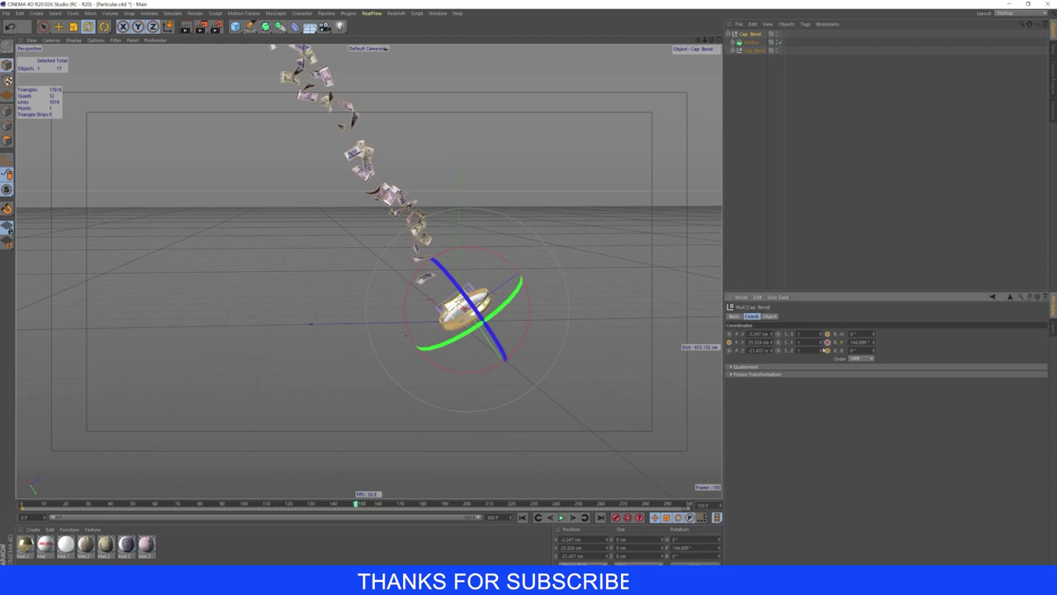
Step: Scrub through the spray, then raise the cap's pitch to about 153.9° near frame 37
{"action": "left_click", "coordinate": [199, 504]}
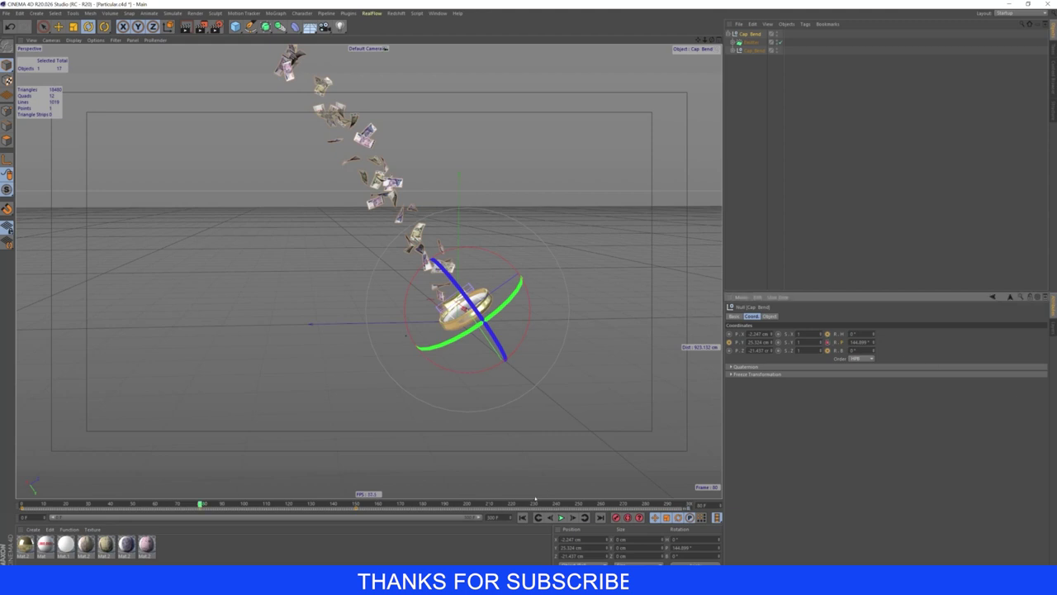
{"action": "left_click_drag", "start_coordinate": [517, 505], "coordinate": [536, 504]}
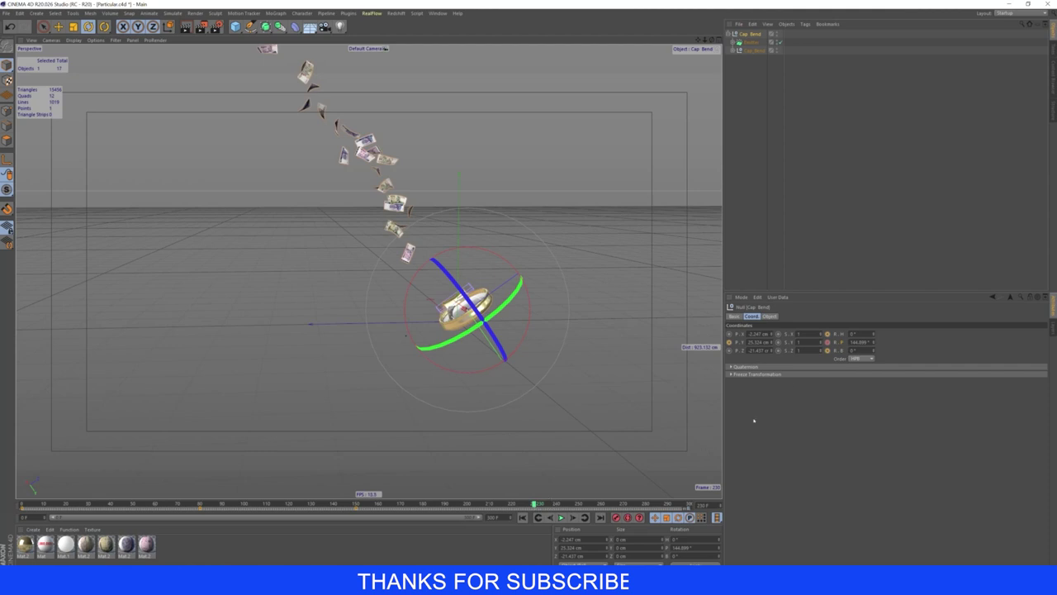
{"action": "left_click", "coordinate": [110, 503]}
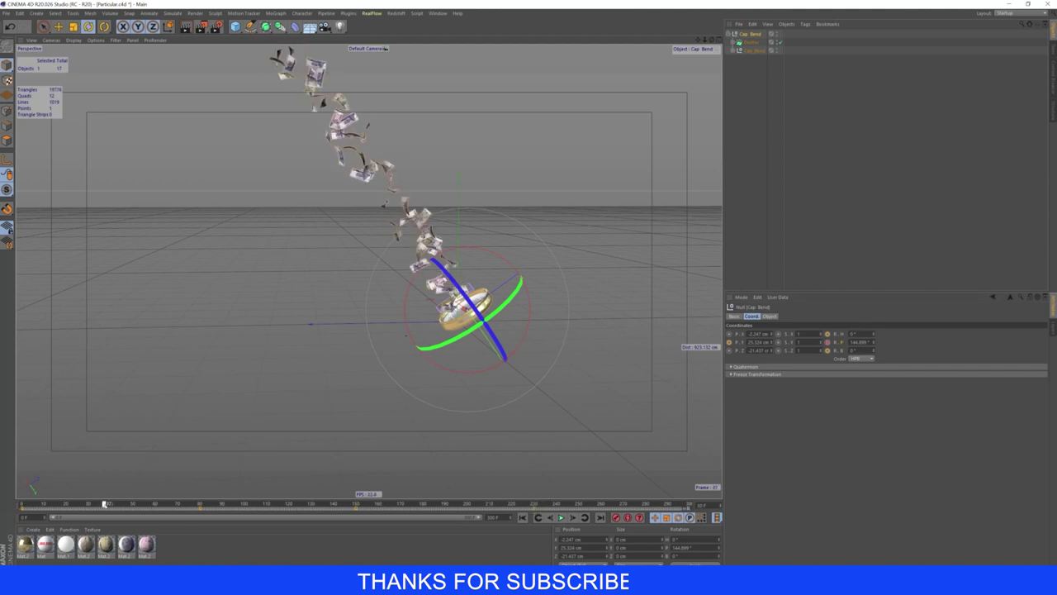
{"action": "left_click_drag", "start_coordinate": [873, 339], "coordinate": [828, 342]}
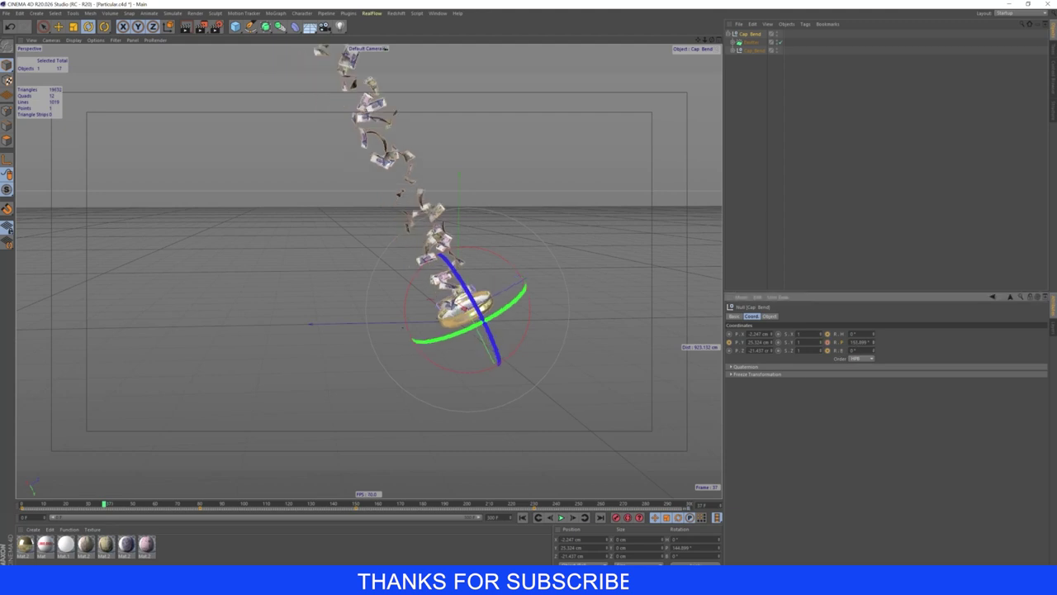
Step: Record a key for the new pitch value and bring up the F-Curve editor
{"action": "right_click", "coordinate": [828, 342]}
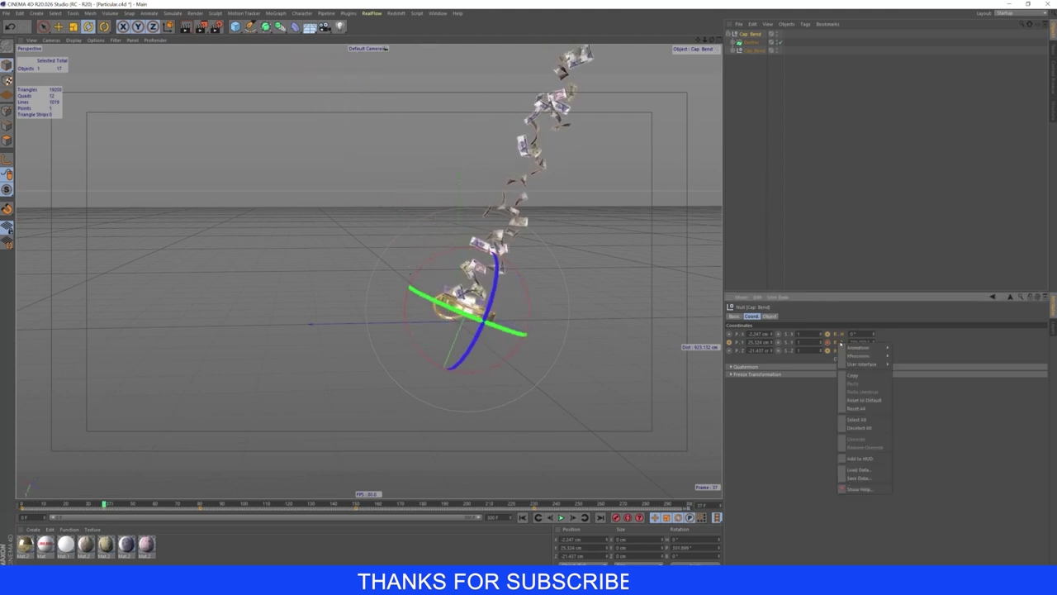
{"action": "left_click", "coordinate": [907, 426]}
{"action": "key", "text": "shift+F3"}
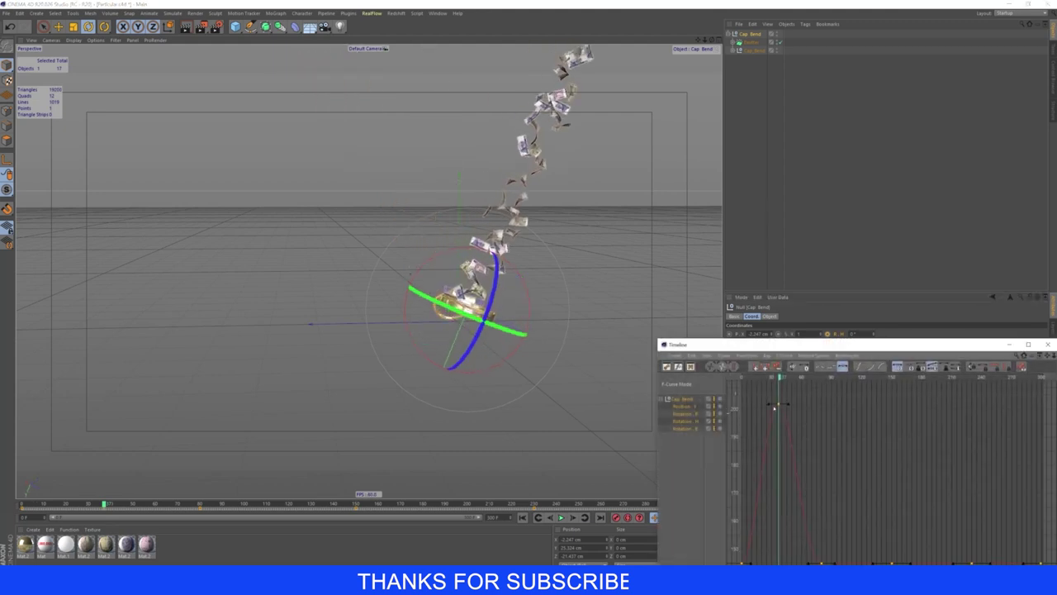
{"action": "left_click_drag", "start_coordinate": [798, 341], "coordinate": [652, 239]}
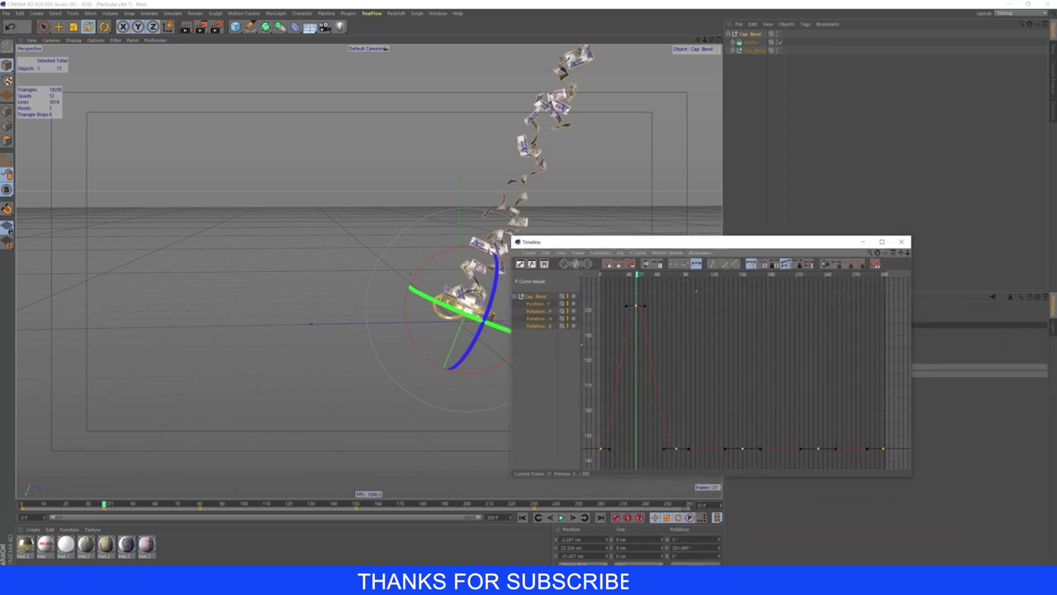
Step: Add R.P peak keys at frames 117, 189 and 264, then play the rocking animation
{"action": "left_click", "coordinate": [650, 335]}
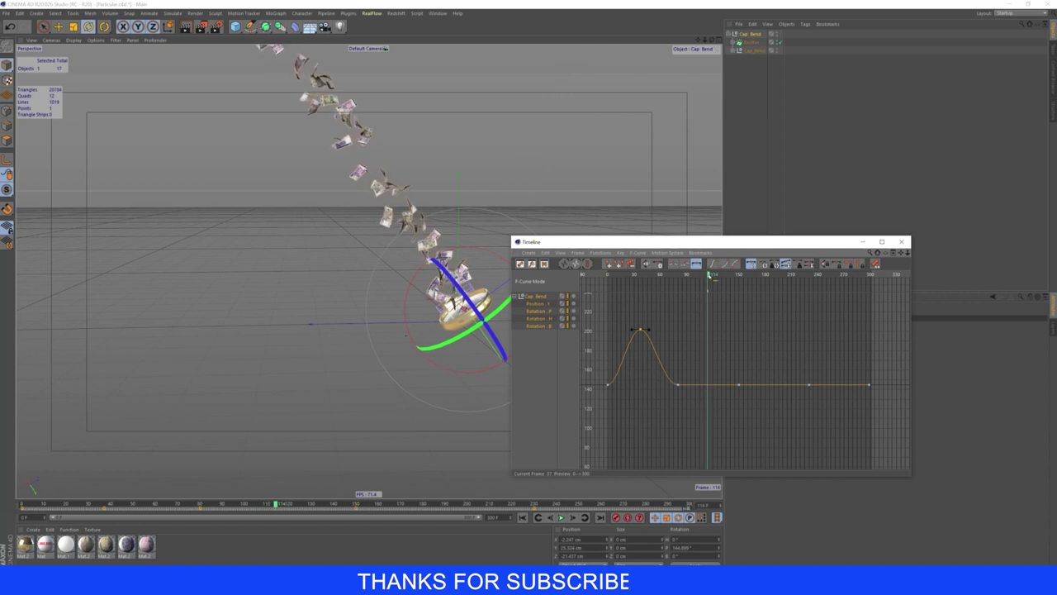
{"action": "key", "text": "ctrl+v"}
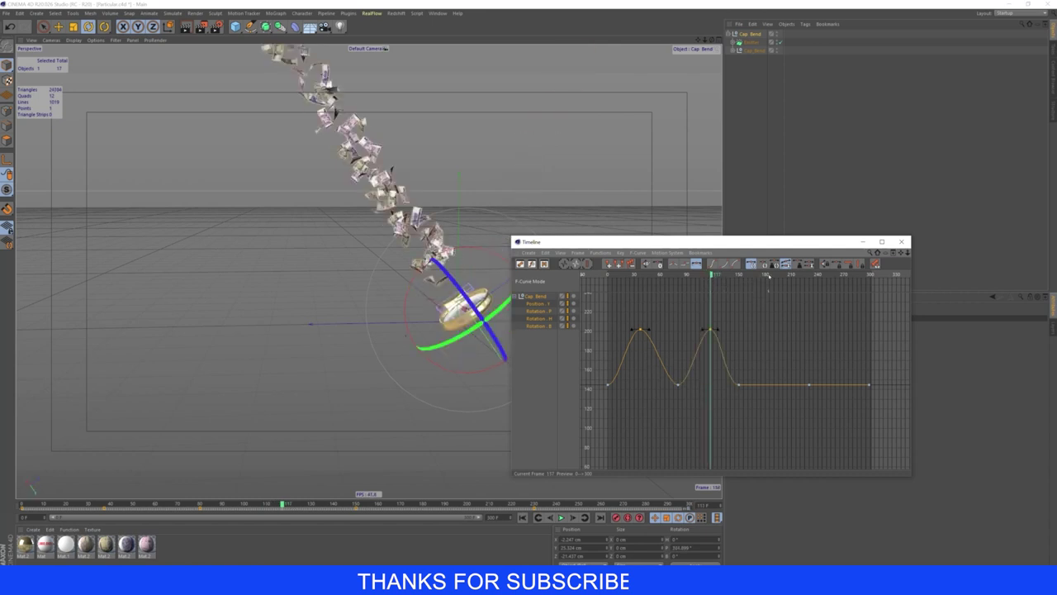
{"action": "key", "text": "ctrl+v"}
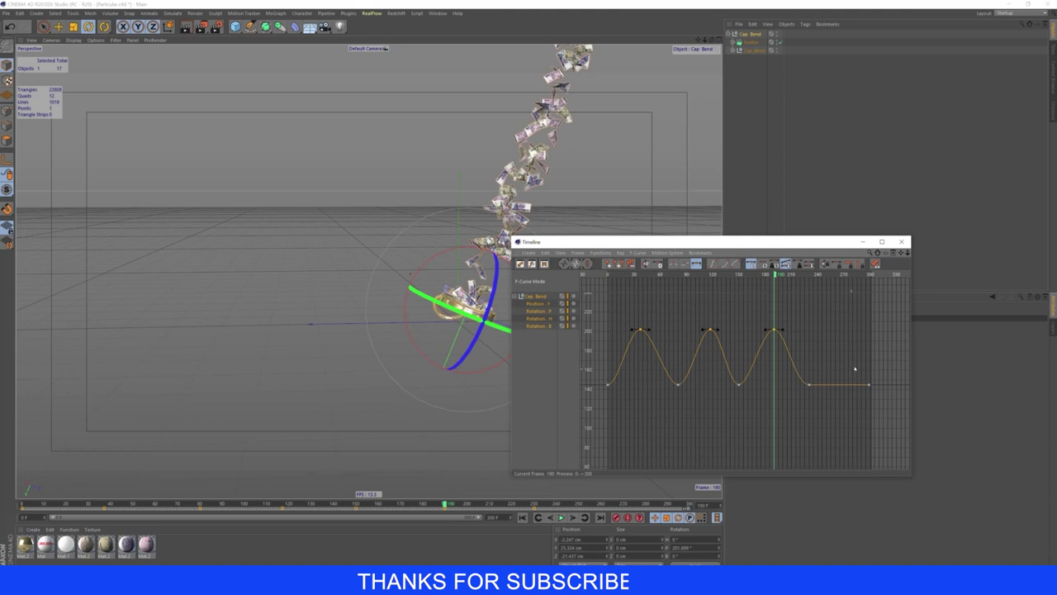
{"action": "left_click", "coordinate": [839, 275]}
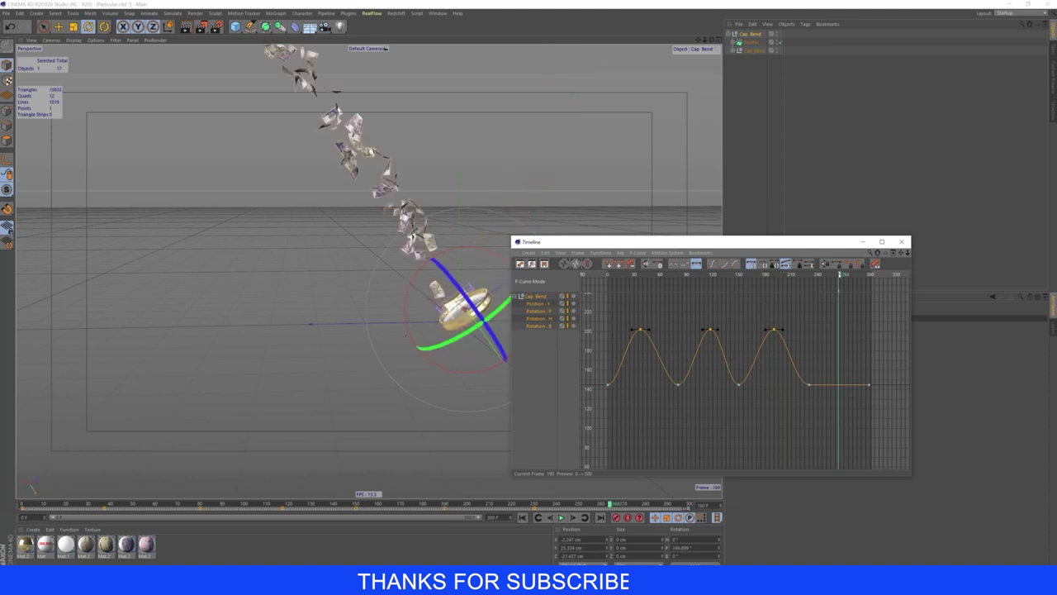
{"action": "left_click", "coordinate": [839, 329], "text": "ctrl"}
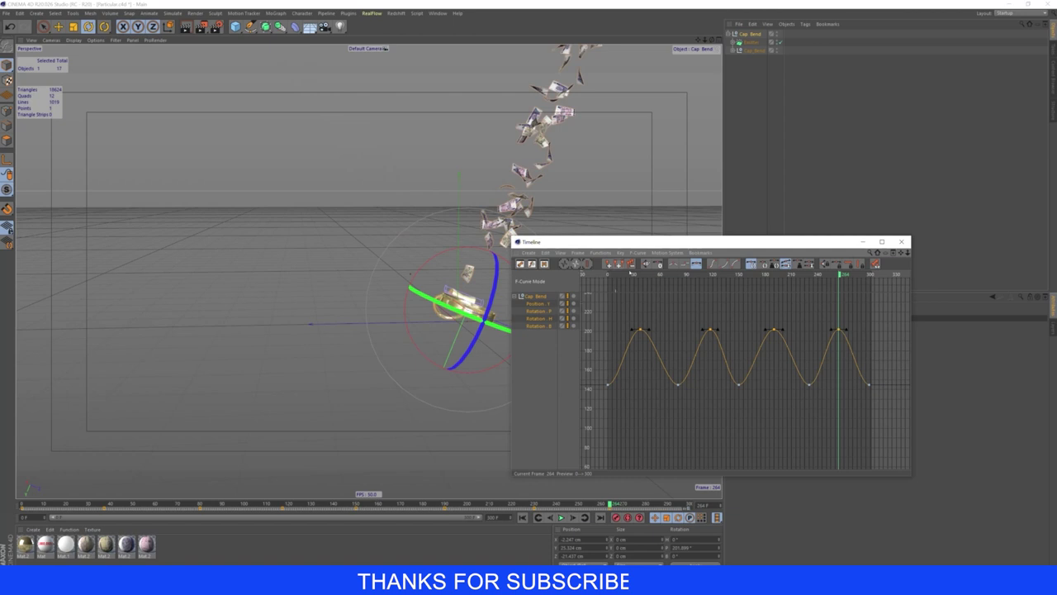
{"action": "key", "text": "F8"}
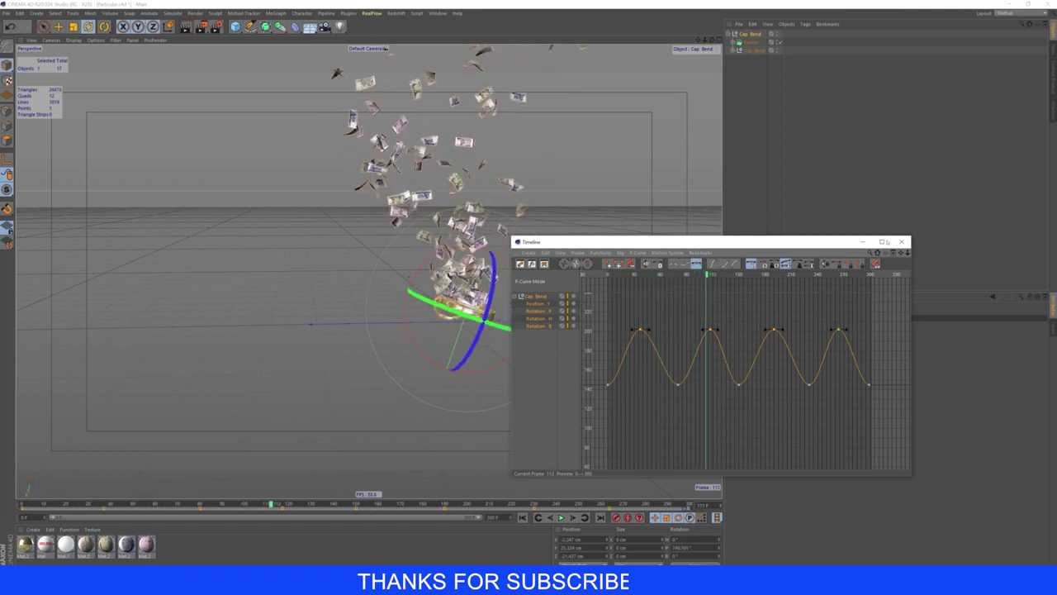
{"action": "left_click", "coordinate": [430, 360]}
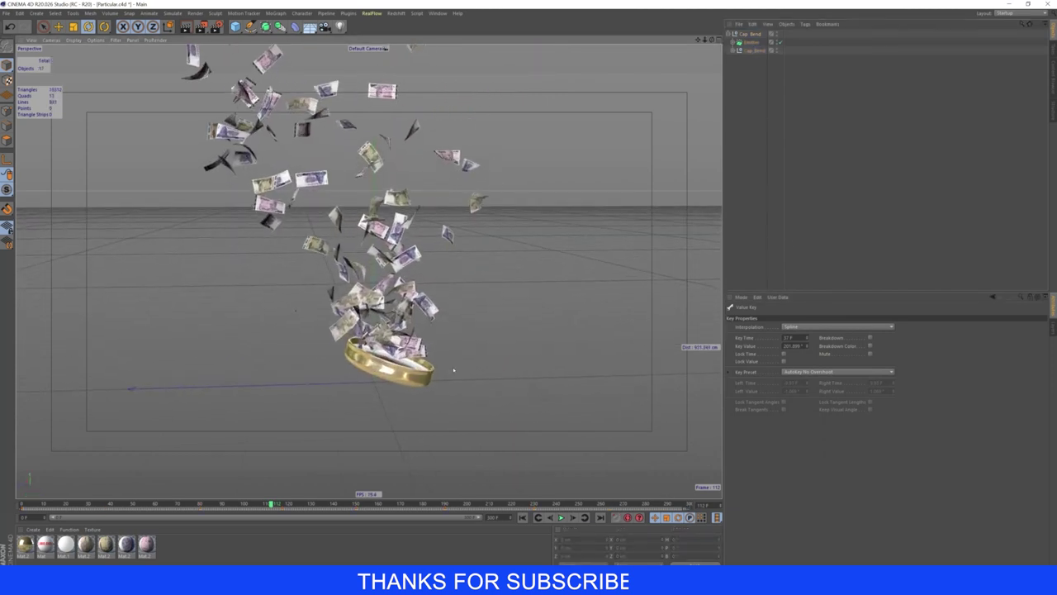
Step: Replay the rocking banknote spray, then show the Emitter's Particle tab settings
{"action": "left_click", "coordinate": [522, 517]}
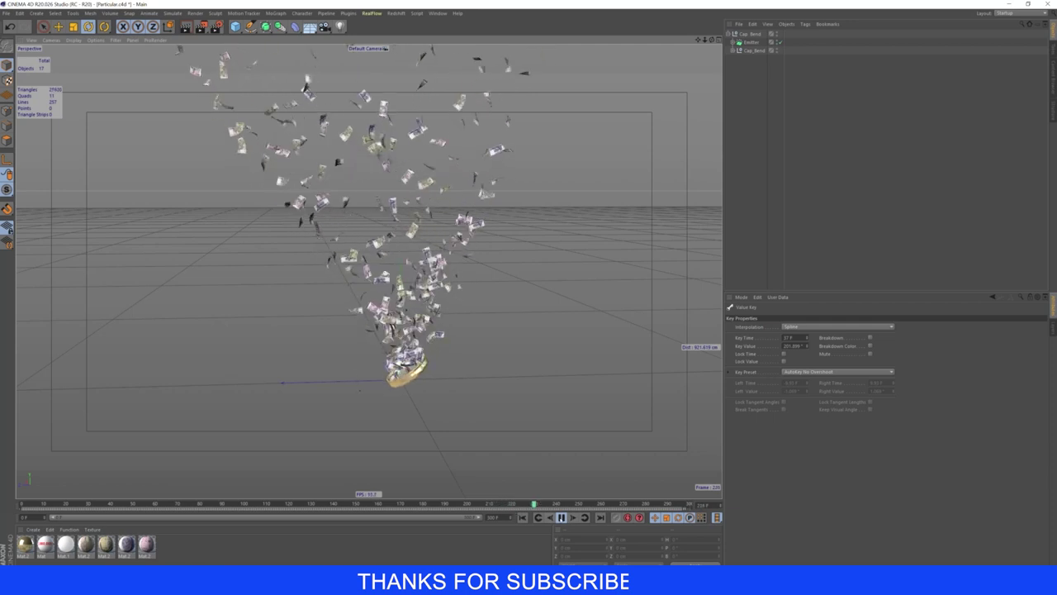
{"action": "key", "text": "F8"}
{"action": "left_click", "coordinate": [753, 42]}
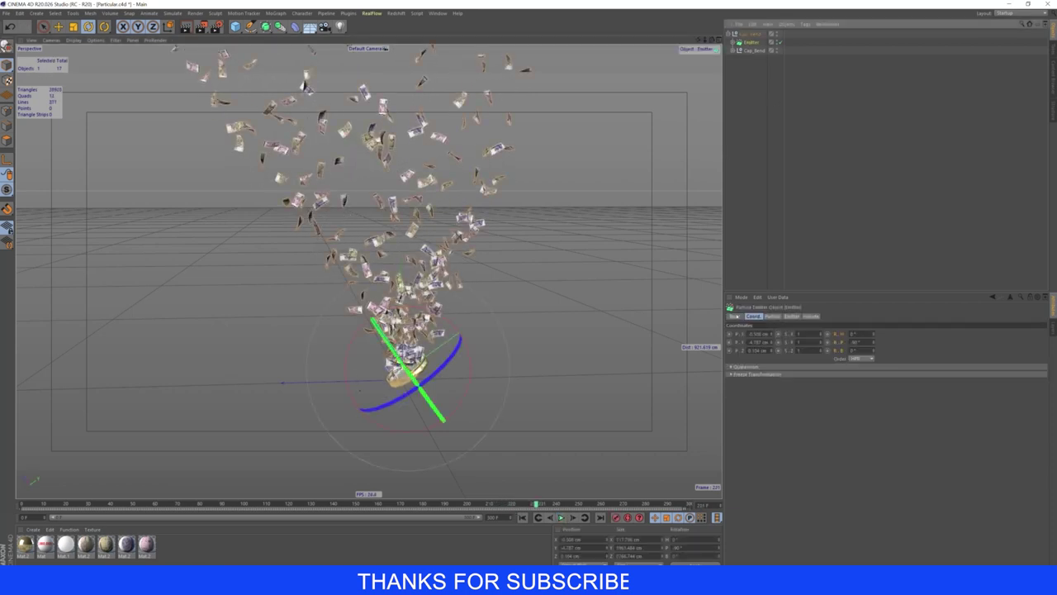
{"action": "left_click", "coordinate": [773, 316]}
{"action": "type", "text": "300"}
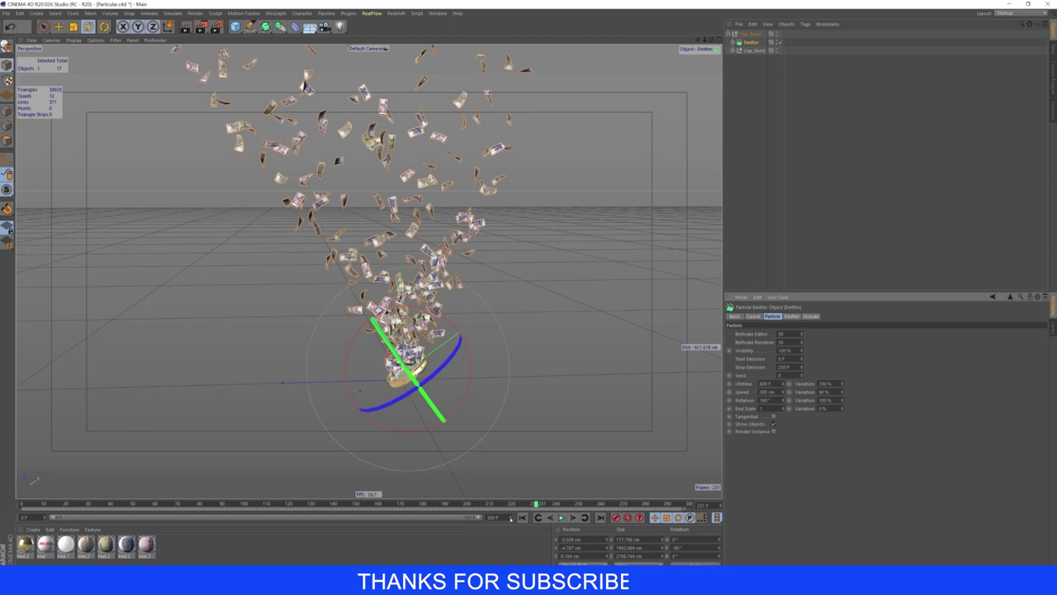
Step: Replay the spray with the 300 cm emitter speed and bring up the Simulate menu
{"action": "left_click", "coordinate": [522, 517]}
{"action": "left_click", "coordinate": [561, 517]}
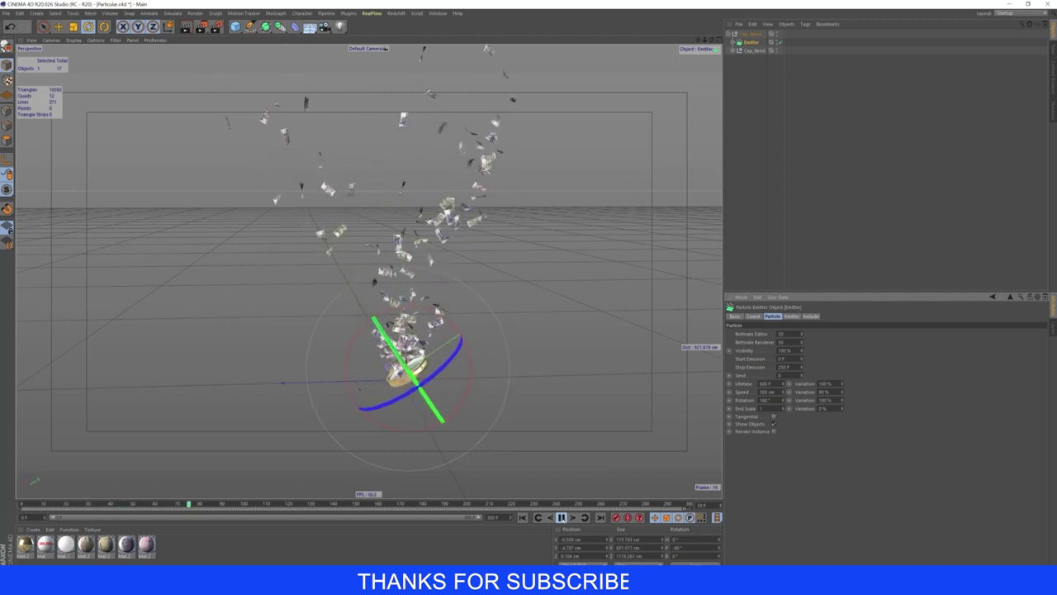
{"action": "left_click", "coordinate": [561, 517]}
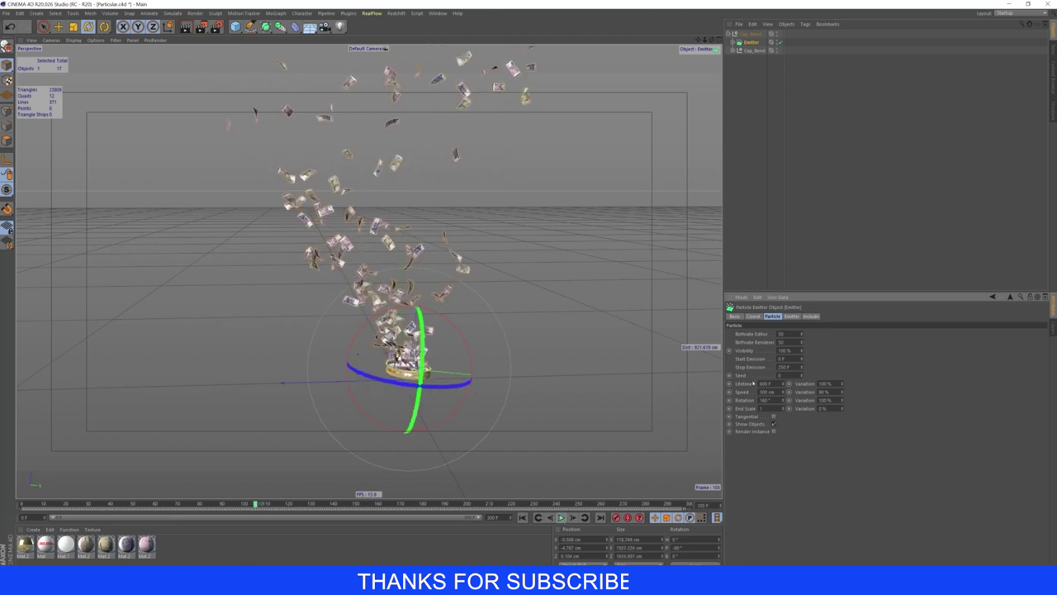
{"action": "left_click", "coordinate": [239, 14]}
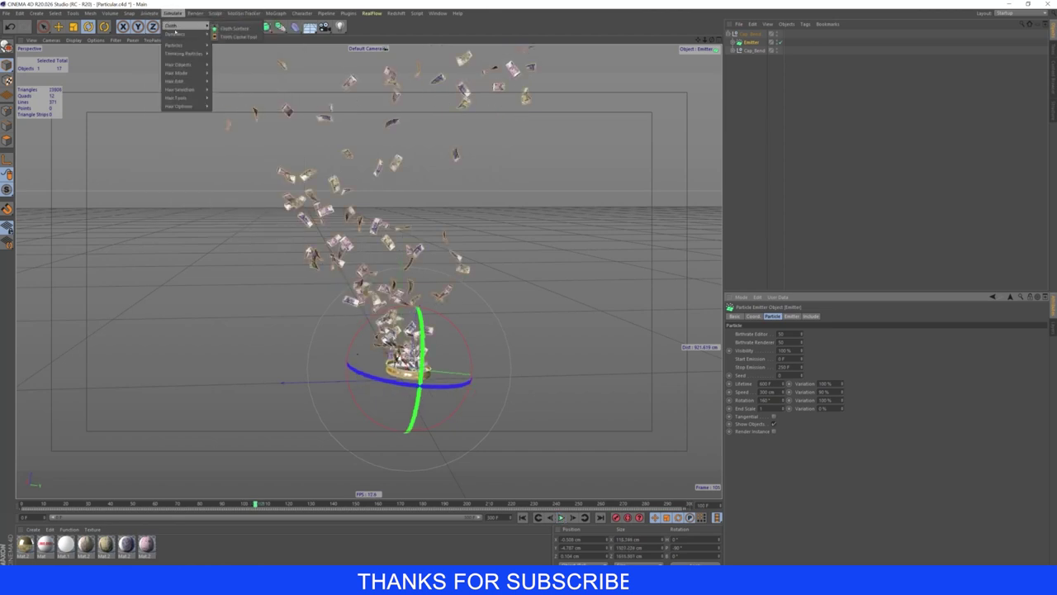
{"action": "mouse_move", "coordinate": [176, 44]}
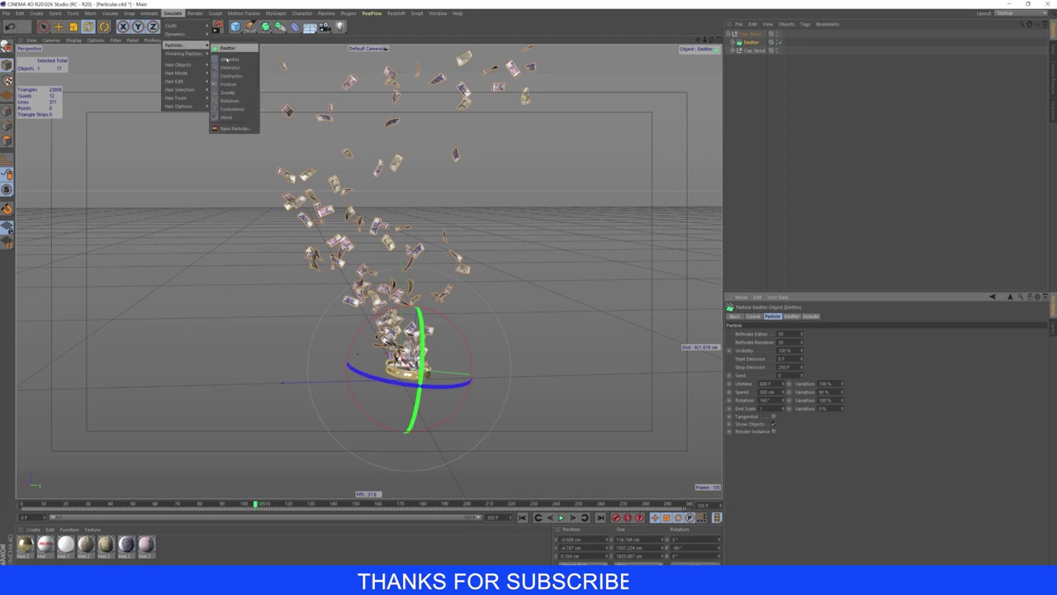
Step: Add a Gravity force with 250 cm acceleration, preview the falling banknotes, and rewind to frame 0
{"action": "left_click", "coordinate": [228, 92]}
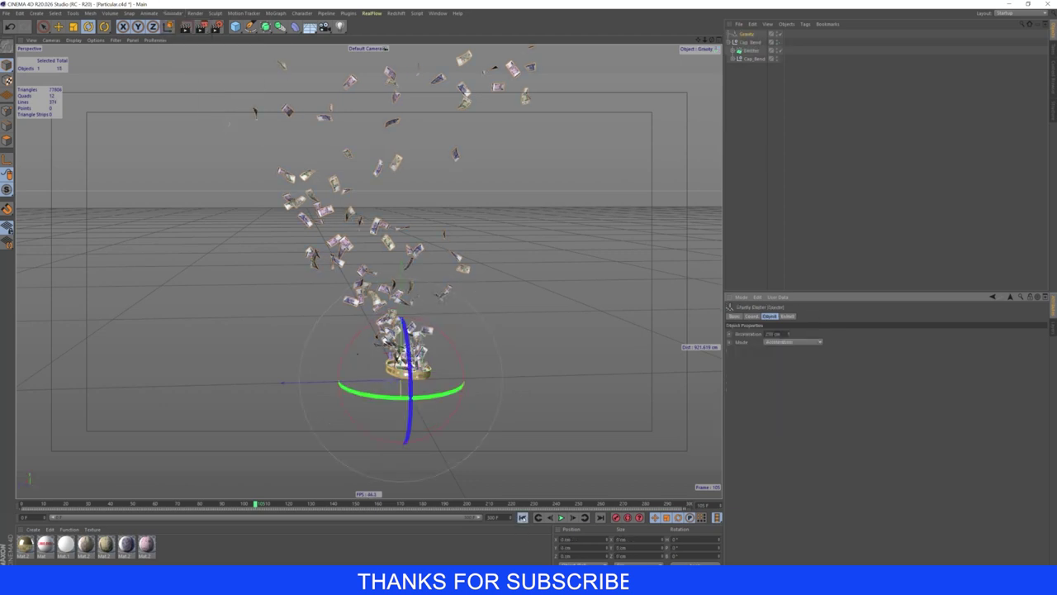
{"action": "key", "text": "shift+f"}
{"action": "key", "text": "F8"}
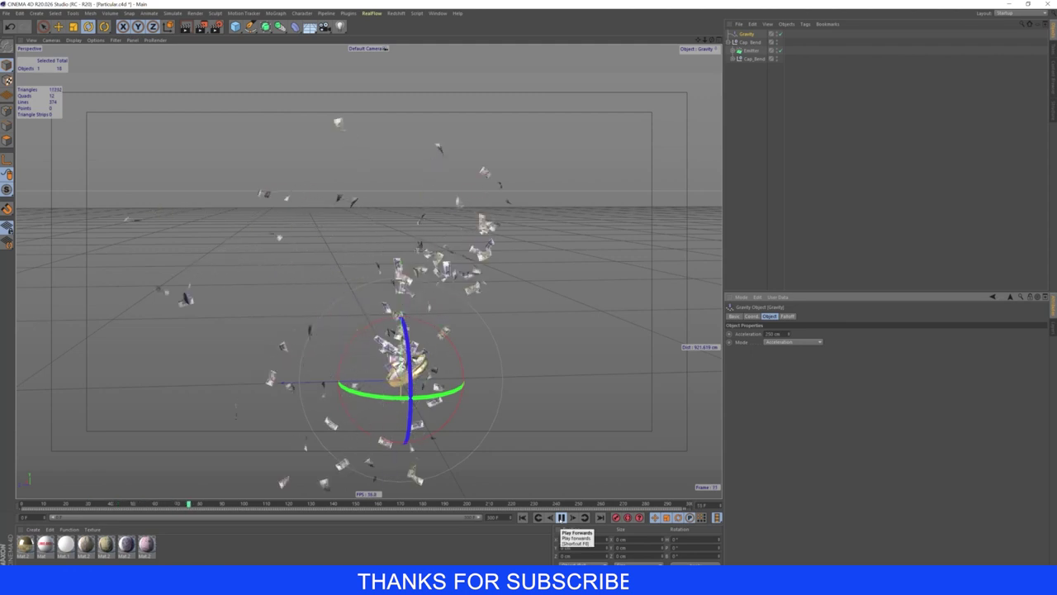
{"action": "left_click", "coordinate": [561, 518]}
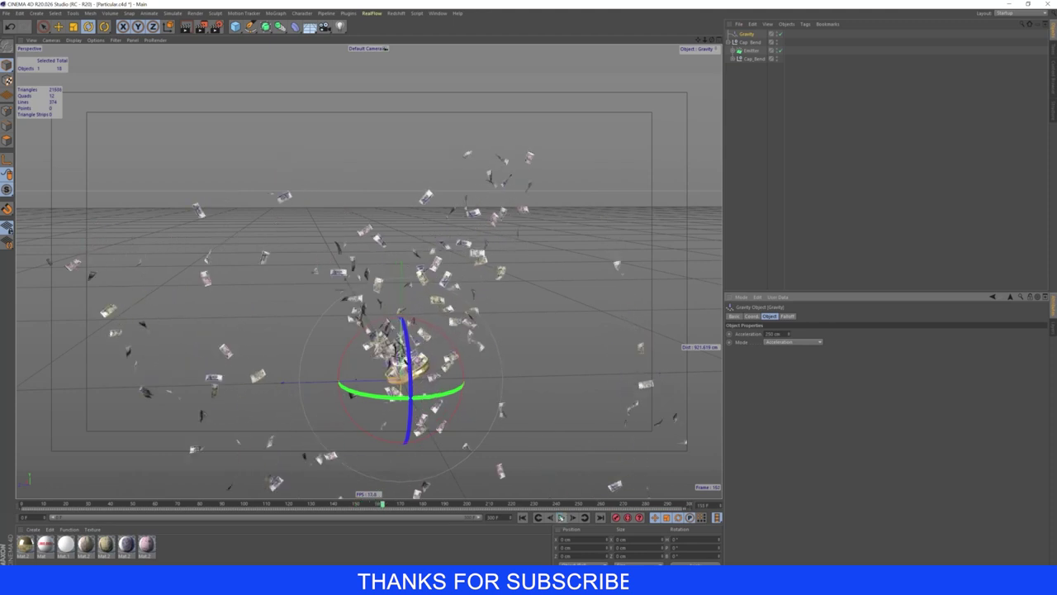
{"action": "left_click", "coordinate": [523, 517]}
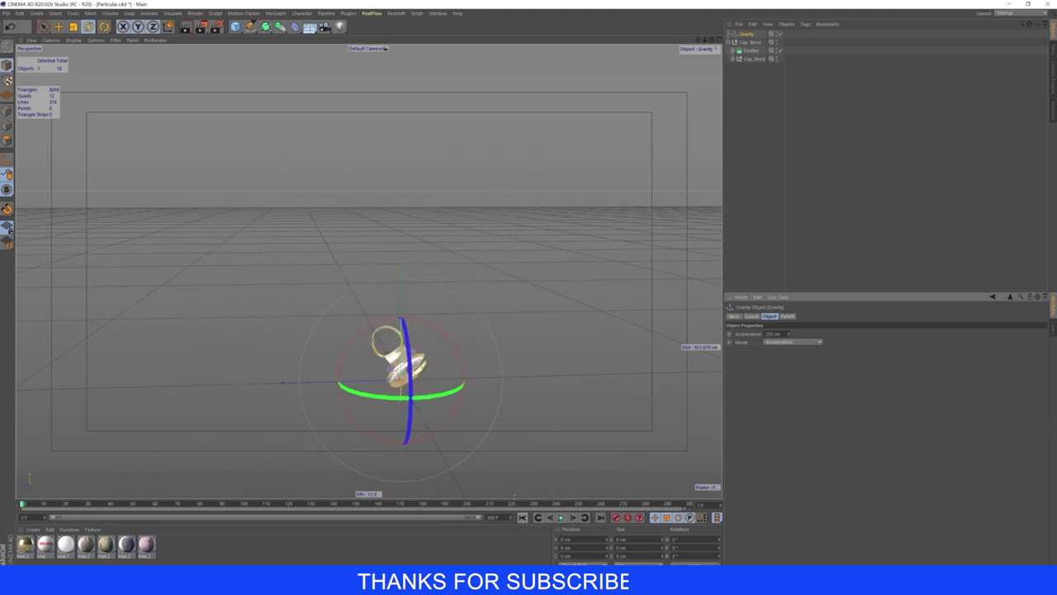
Step: Rewind to frame 0 and add a standard Camera to the scene
{"action": "left_click", "coordinate": [763, 177]}
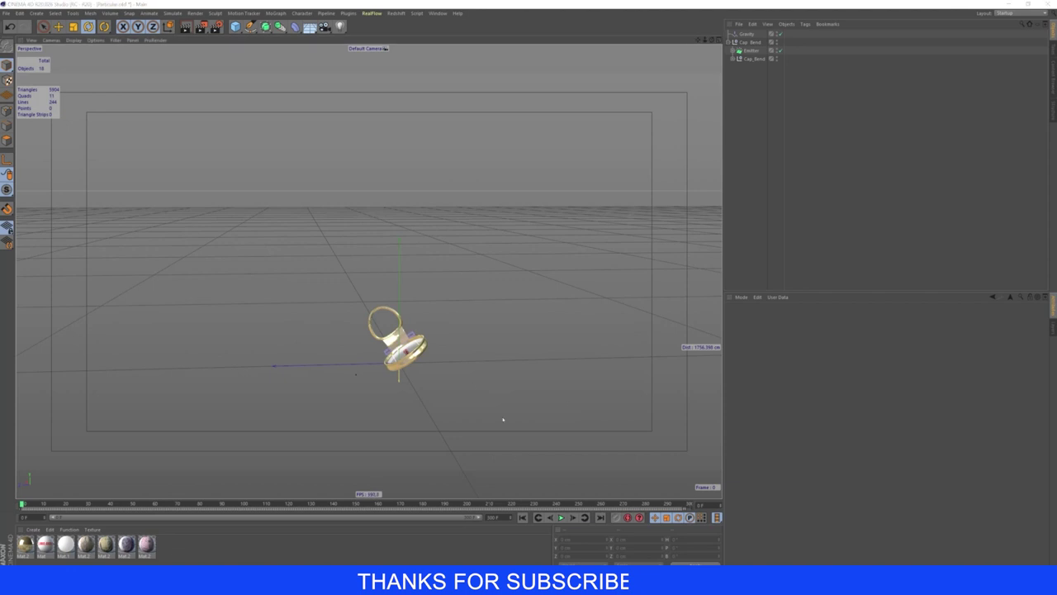
{"action": "left_click", "coordinate": [325, 26]}
{"action": "left_click", "coordinate": [366, 47]}
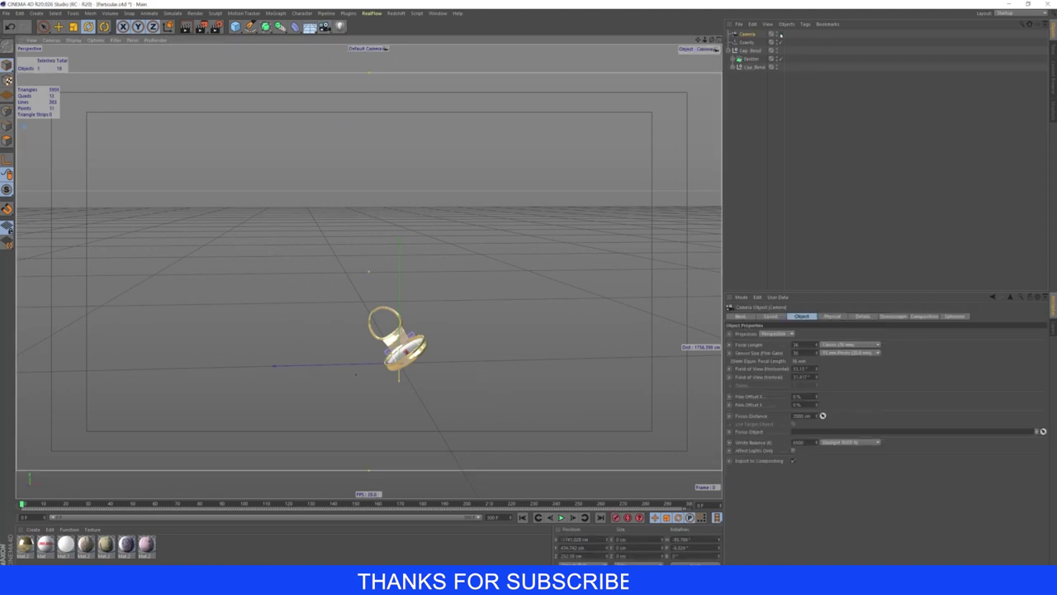
Step: Frame the watch face in the viewport and play the banknote burst
{"action": "left_click_drag", "start_coordinate": [368, 273], "coordinate": [347, 264], "text": "alt"}
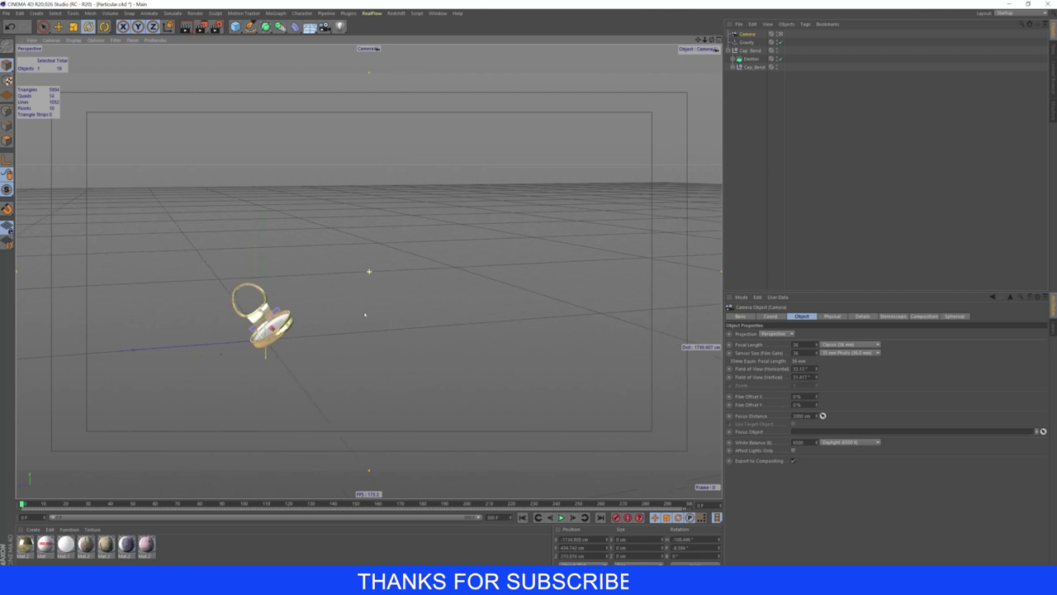
{"action": "scroll", "coordinate": [531, 331], "scroll_direction": "up", "scroll_amount": 2}
{"action": "scroll", "coordinate": [531, 331], "scroll_direction": "up", "scroll_amount": 2}
{"action": "scroll", "coordinate": [531, 330], "scroll_direction": "up", "scroll_amount": 2}
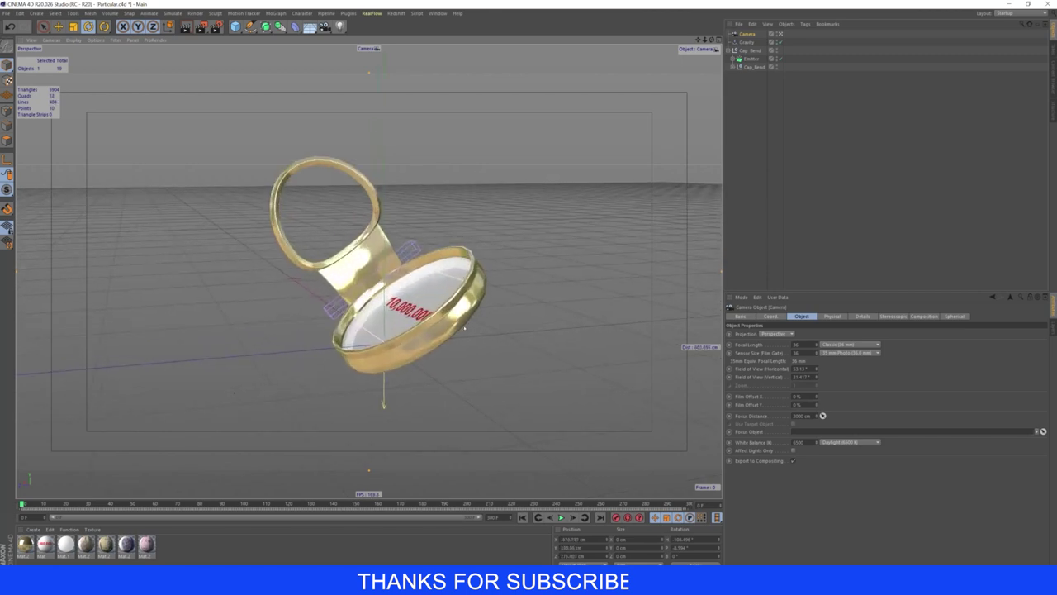
{"action": "scroll", "coordinate": [531, 330], "scroll_direction": "up", "scroll_amount": 3}
{"action": "left_click_drag", "start_coordinate": [531, 331], "coordinate": [503, 330], "text": "alt"}
{"action": "scroll", "coordinate": [364, 330], "scroll_direction": "down", "scroll_amount": 2}
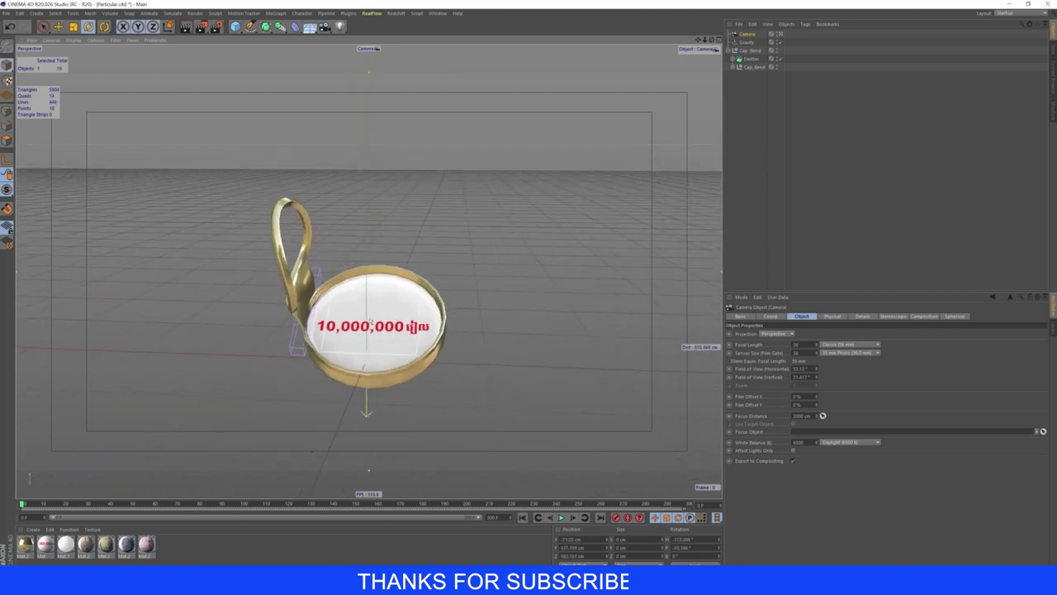
{"action": "scroll", "coordinate": [372, 314], "scroll_direction": "down", "scroll_amount": 1}
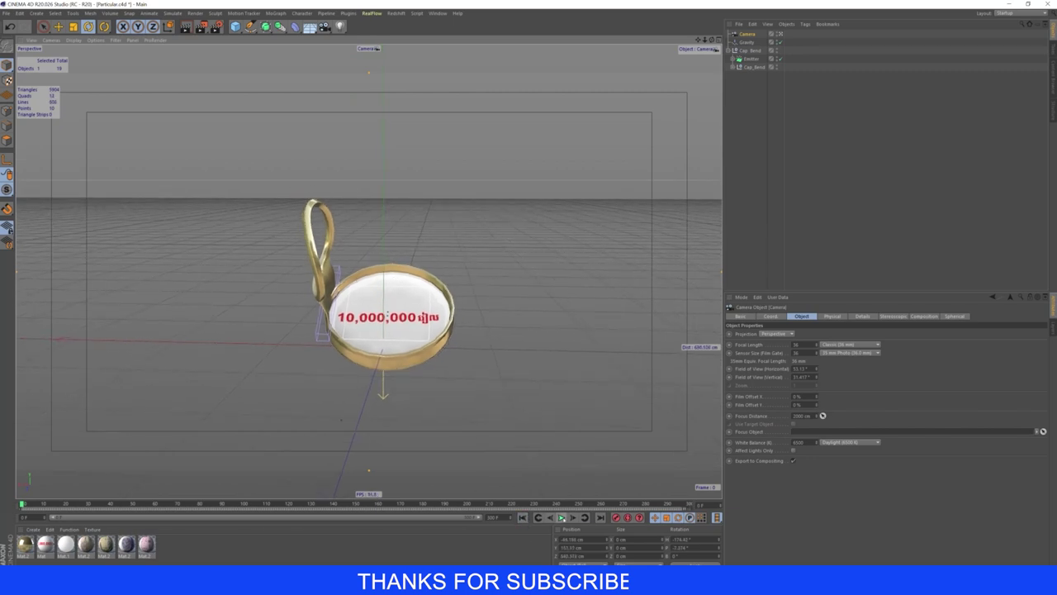
{"action": "left_click", "coordinate": [561, 517]}
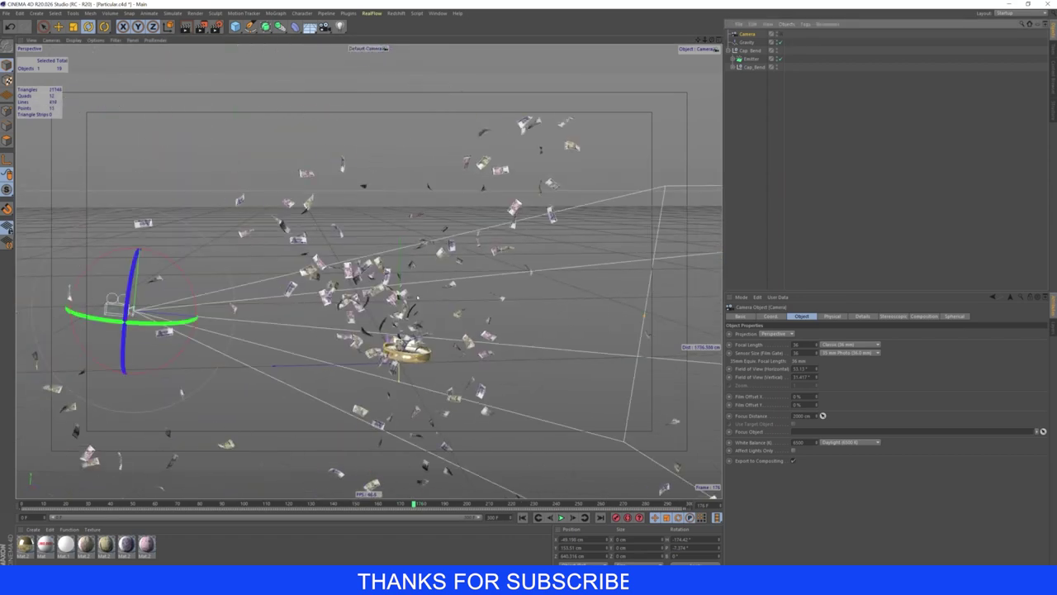
Step: Inspect the Gravity strength, stop playback, and select the Emitter to show its particle settings
{"action": "left_click_drag", "start_coordinate": [410, 371], "coordinate": [388, 367], "text": "alt"}
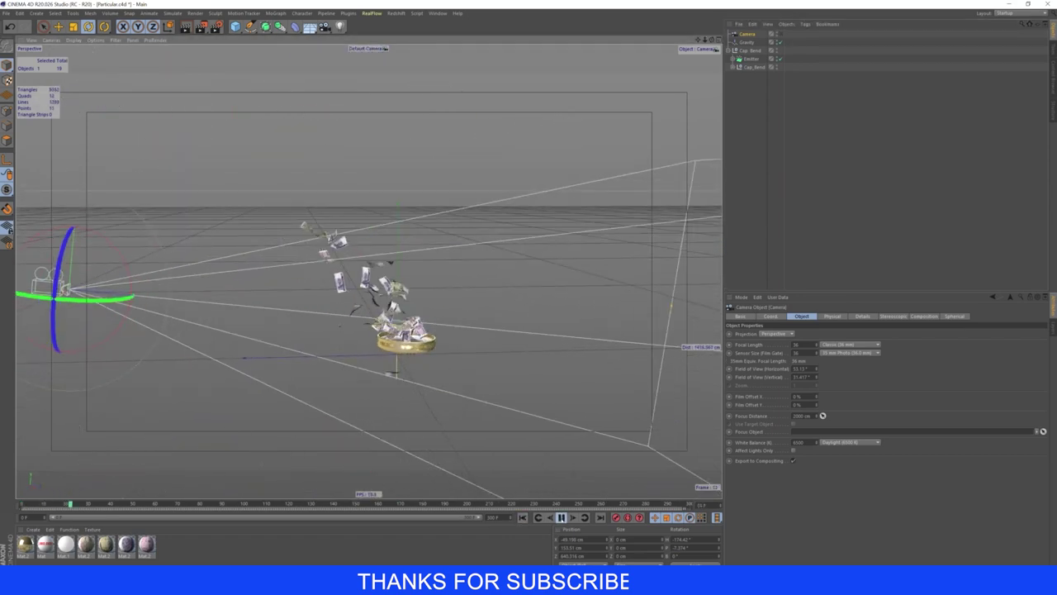
{"action": "left_click", "coordinate": [753, 41]}
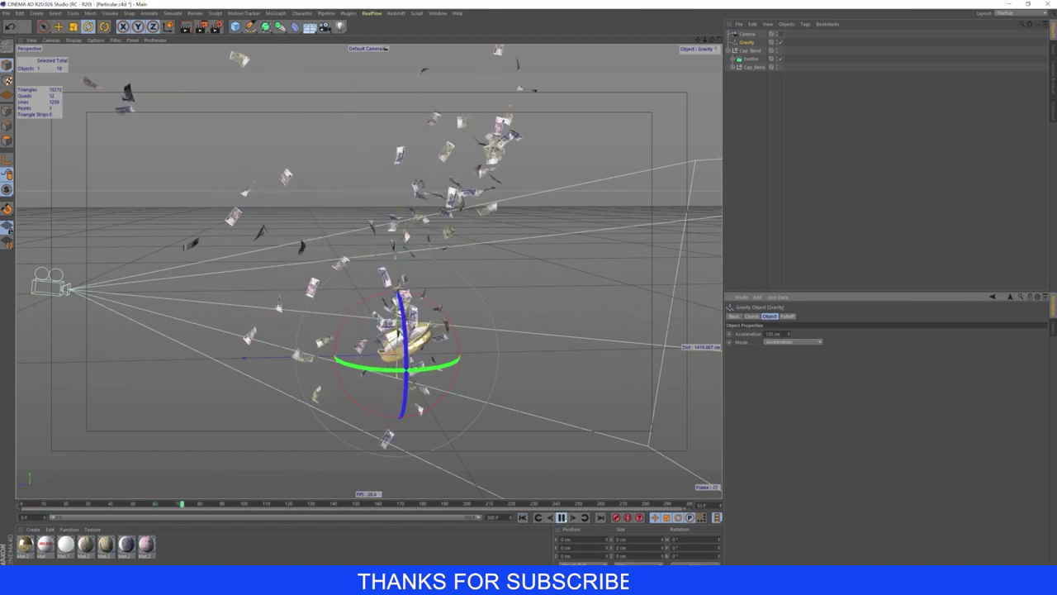
{"action": "key", "text": "F8"}
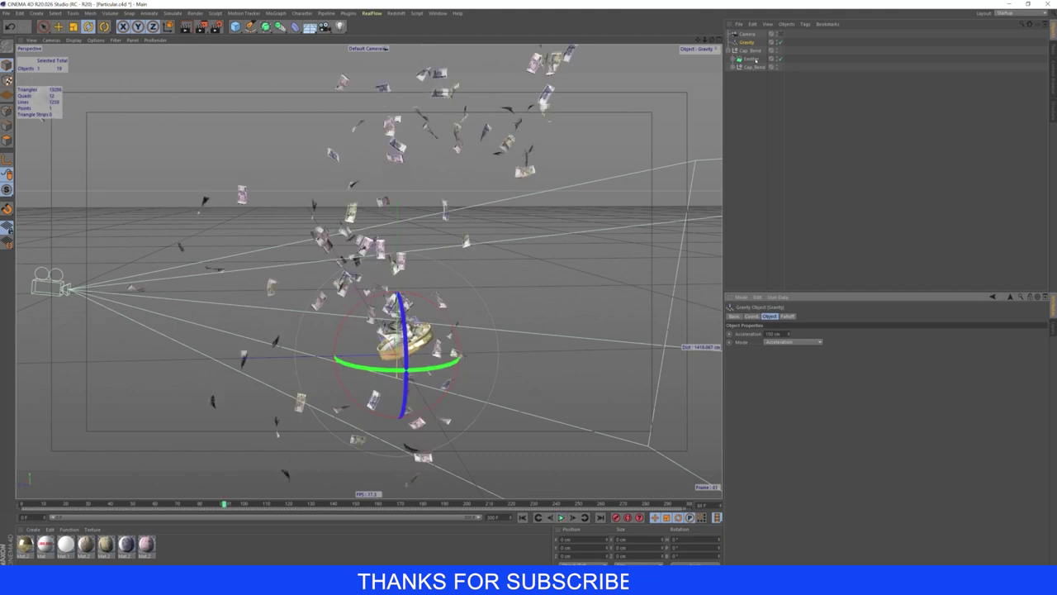
{"action": "left_click", "coordinate": [756, 60]}
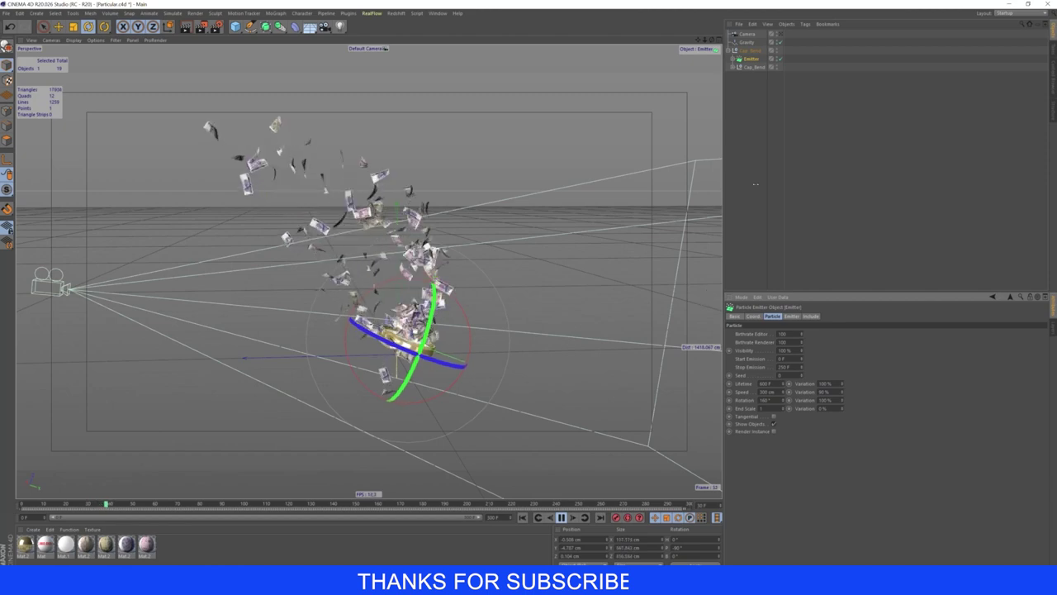
Step: Turn off the Camera's editor visibility and deselect the Emitter
{"action": "left_click", "coordinate": [772, 34]}
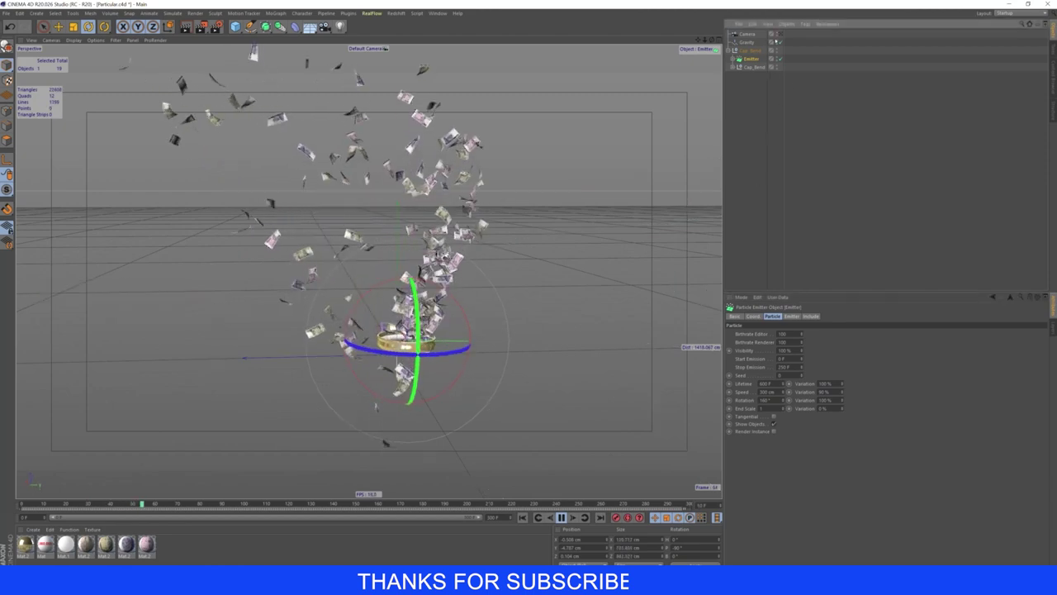
{"action": "left_click", "coordinate": [810, 152]}
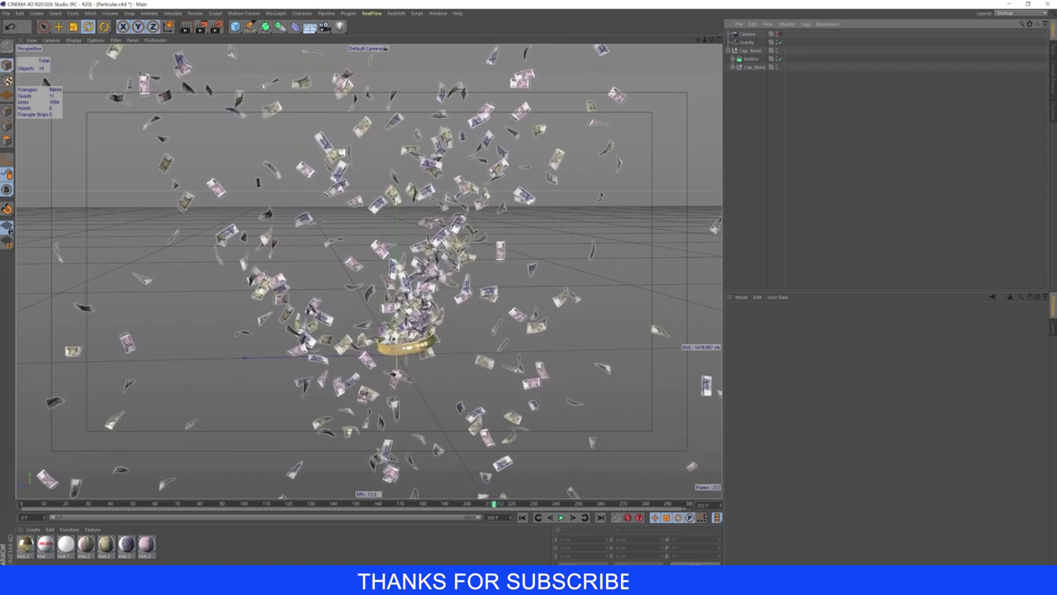
Step: Replay the banknote burst from frame 0 up close, then add a Platonic primitive
{"action": "left_click_drag", "start_coordinate": [331, 330], "coordinate": [539, 493], "text": "alt"}
{"action": "scroll", "coordinate": [438, 406], "scroll_direction": "up", "scroll_amount": 5}
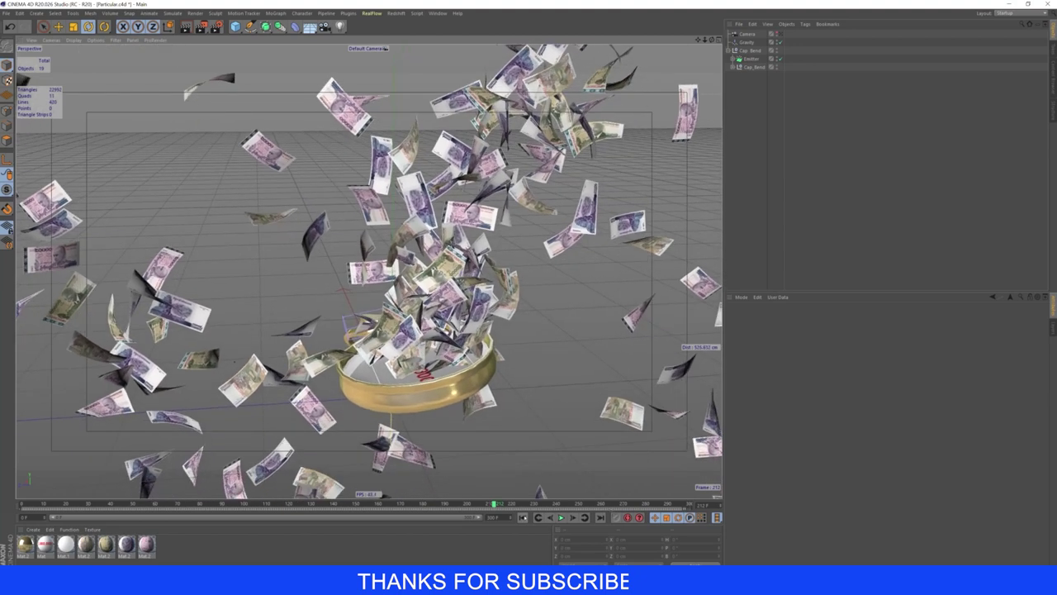
{"action": "left_click", "coordinate": [522, 517]}
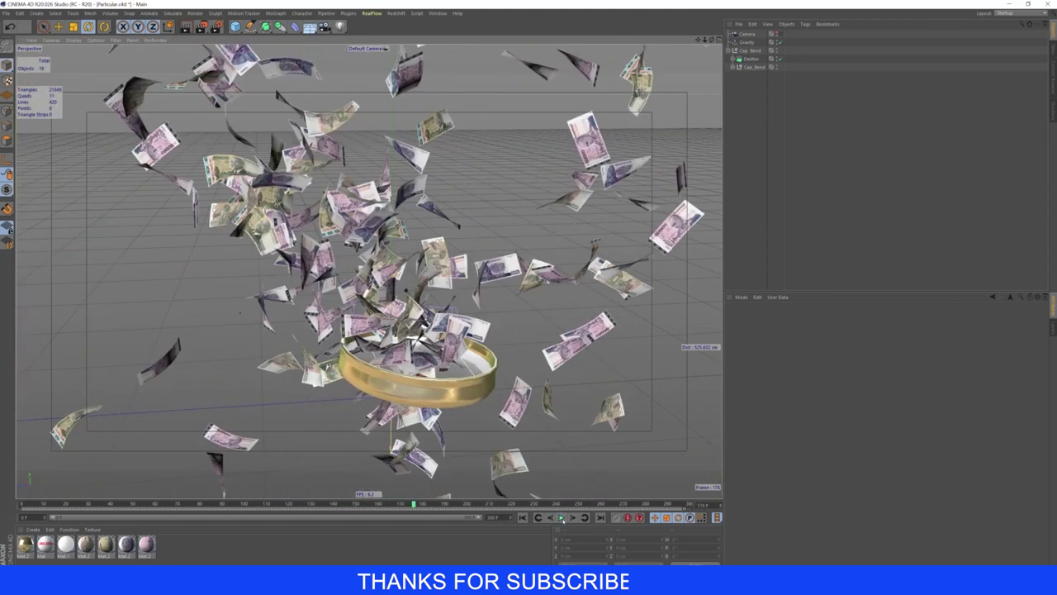
{"action": "key", "text": "F8"}
{"action": "left_click_drag", "start_coordinate": [235, 27], "coordinate": [264, 53]}
{"action": "left_click", "coordinate": [309, 83]}
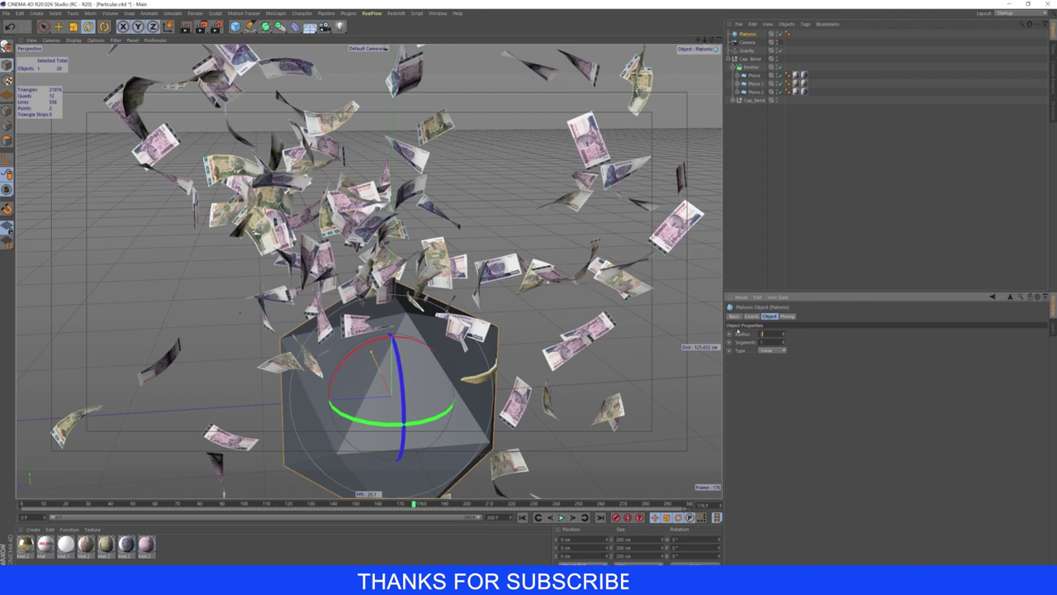
Step: Set the Platonic radius to 20 cm and make it a child of the Emitter
{"action": "type", "text": "0"}
{"action": "key", "text": "Return"}
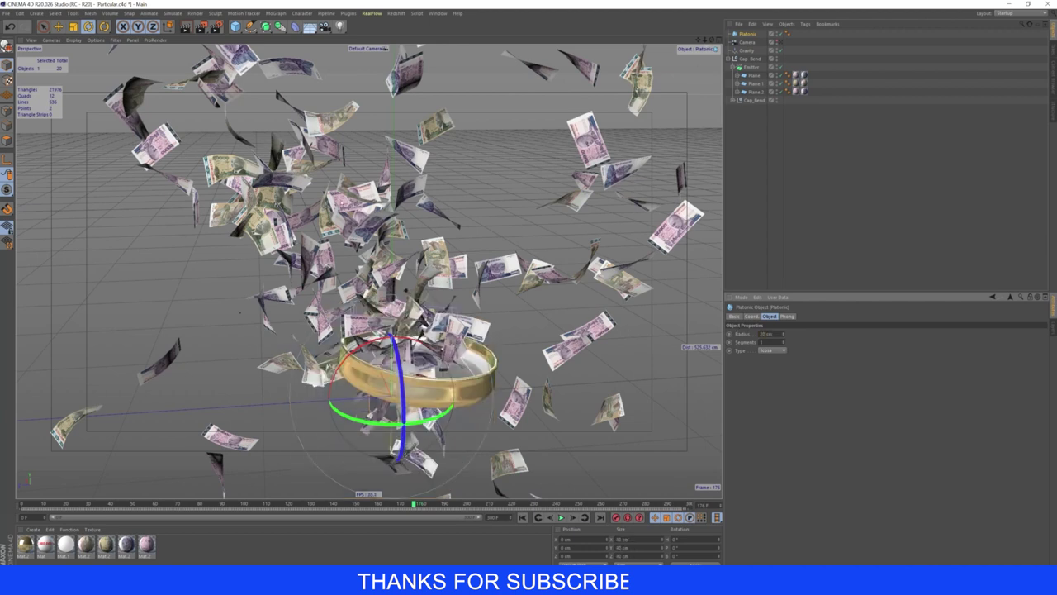
{"action": "left_click_drag", "start_coordinate": [750, 72], "coordinate": [750, 70]}
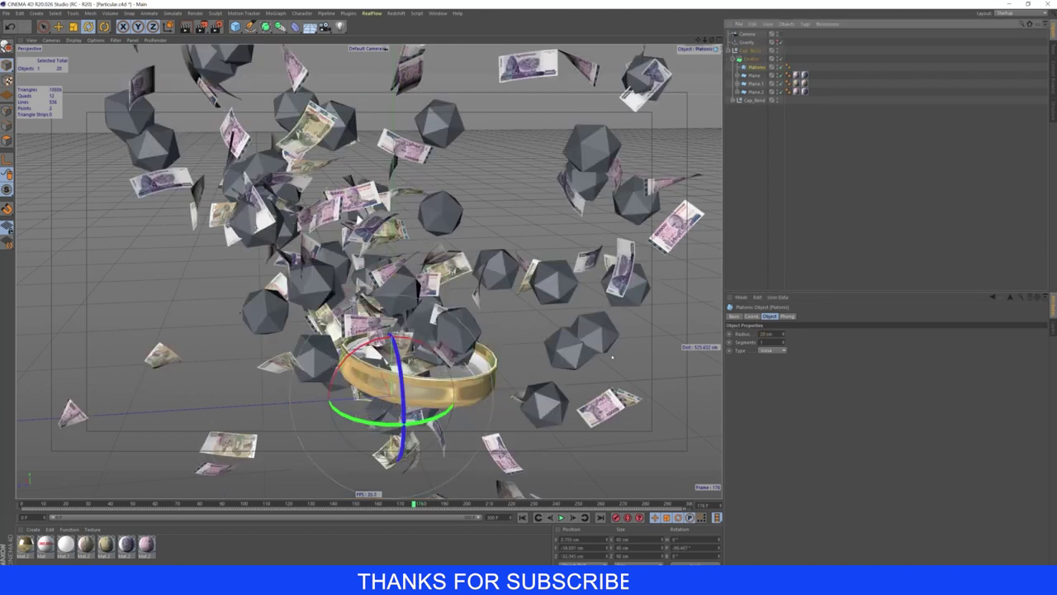
Step: Preview the emission including the platonic, then select the Platonic object for removal
{"action": "left_click", "coordinate": [523, 518]}
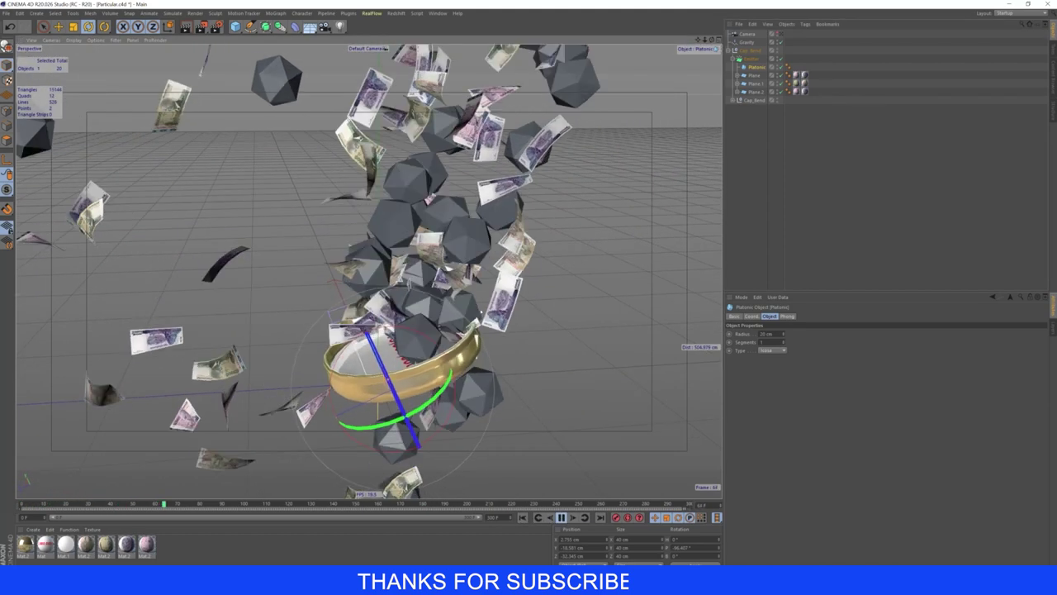
{"action": "left_click", "coordinate": [597, 285]}
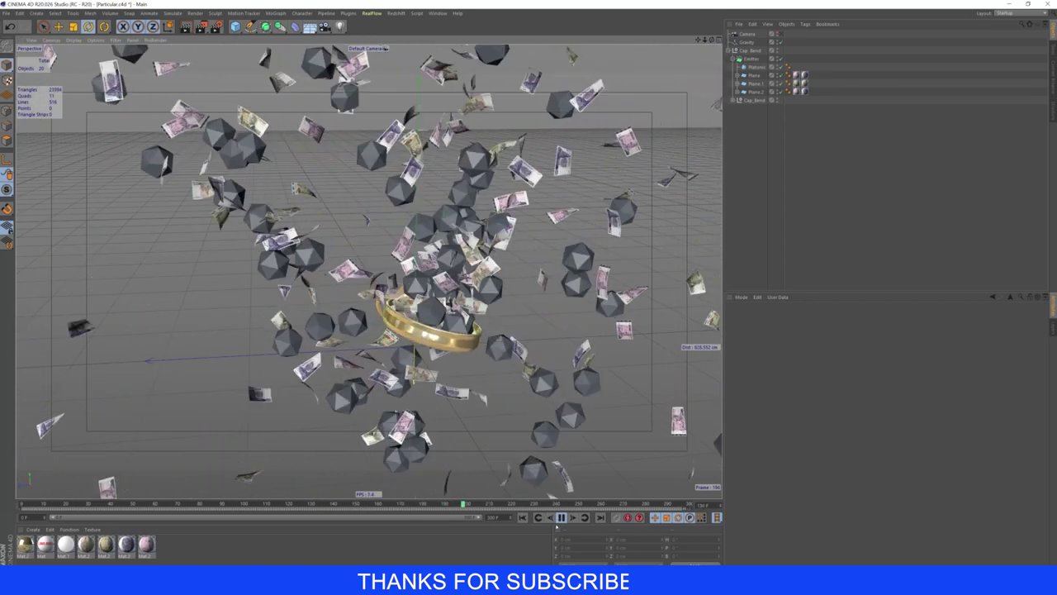
{"action": "left_click", "coordinate": [561, 517]}
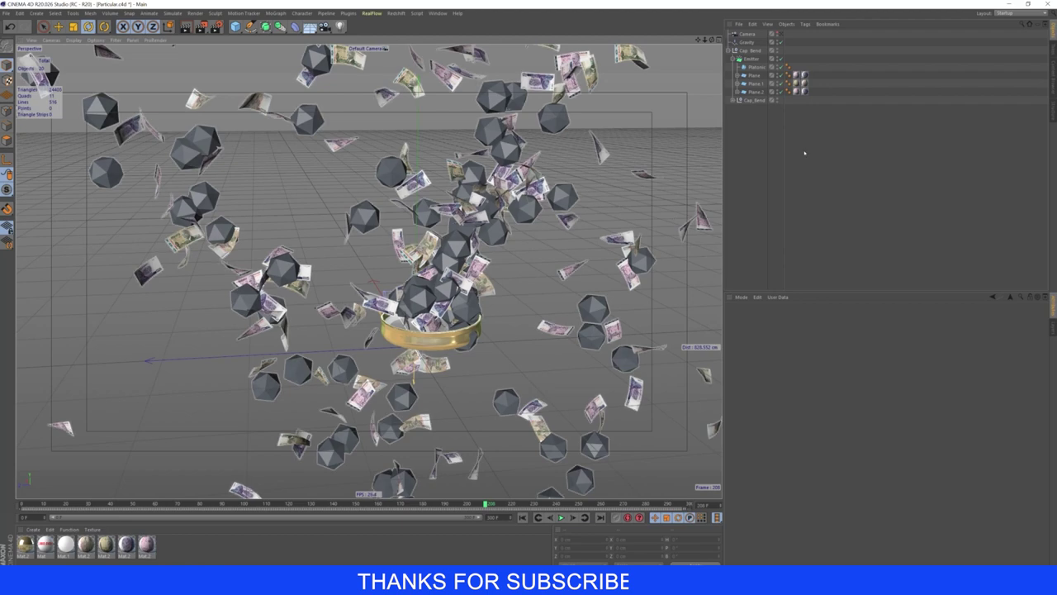
{"action": "left_click", "coordinate": [755, 66]}
Step: Delete the Platonic object and preview the animation from frame 0 to about frame 131
{"action": "key", "text": "Delete"}
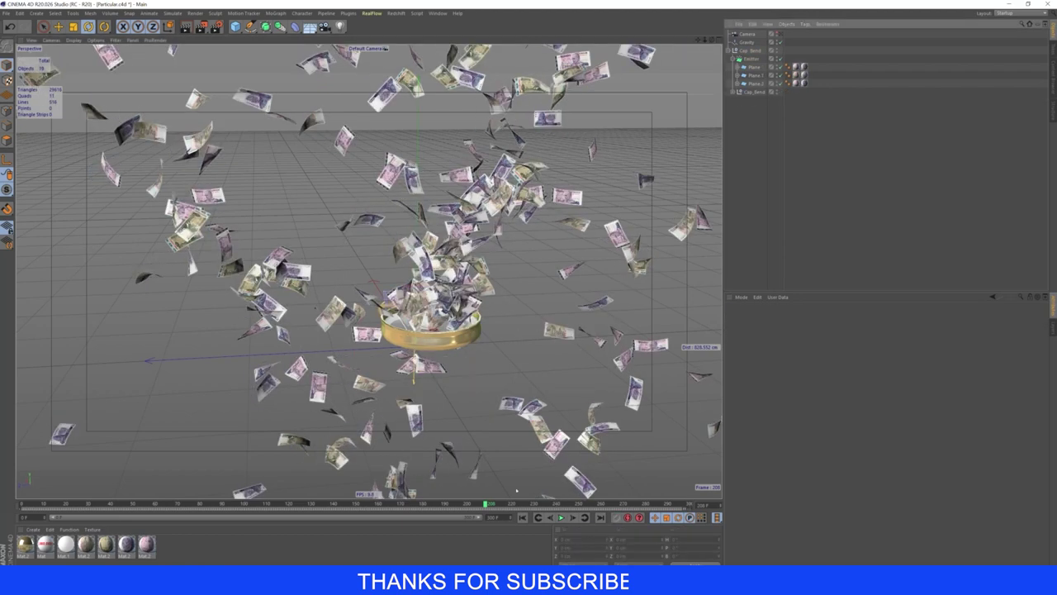
{"action": "left_click", "coordinate": [522, 517]}
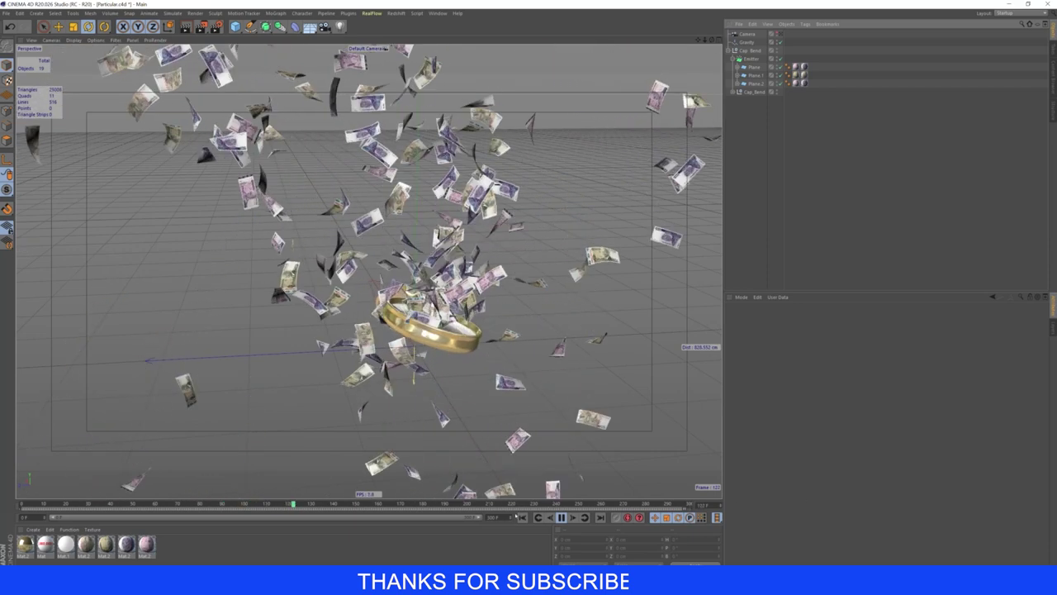
{"action": "left_click", "coordinate": [561, 517]}
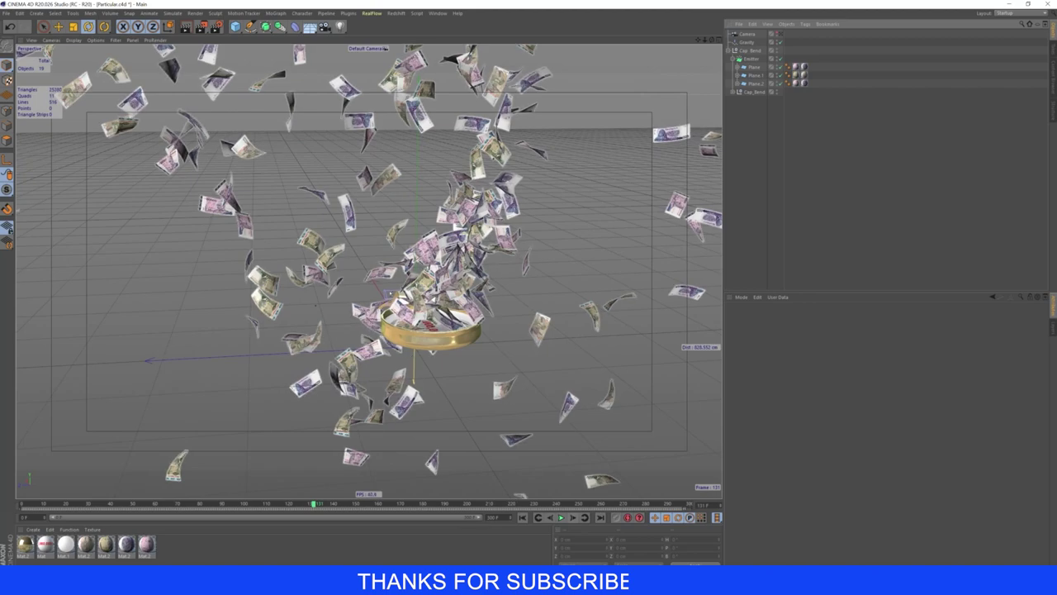
Step: Look through the scene Camera, bring it lower and closer to the watch, and replay the shot
{"action": "left_click", "coordinate": [779, 34]}
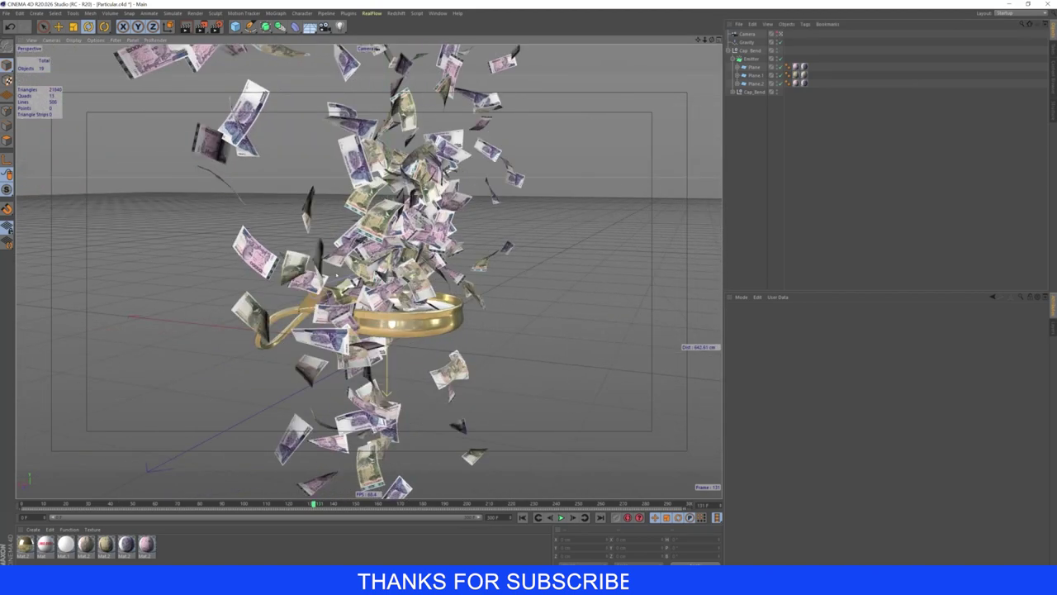
{"action": "left_click_drag", "start_coordinate": [372, 289], "coordinate": [388, 248], "text": "alt"}
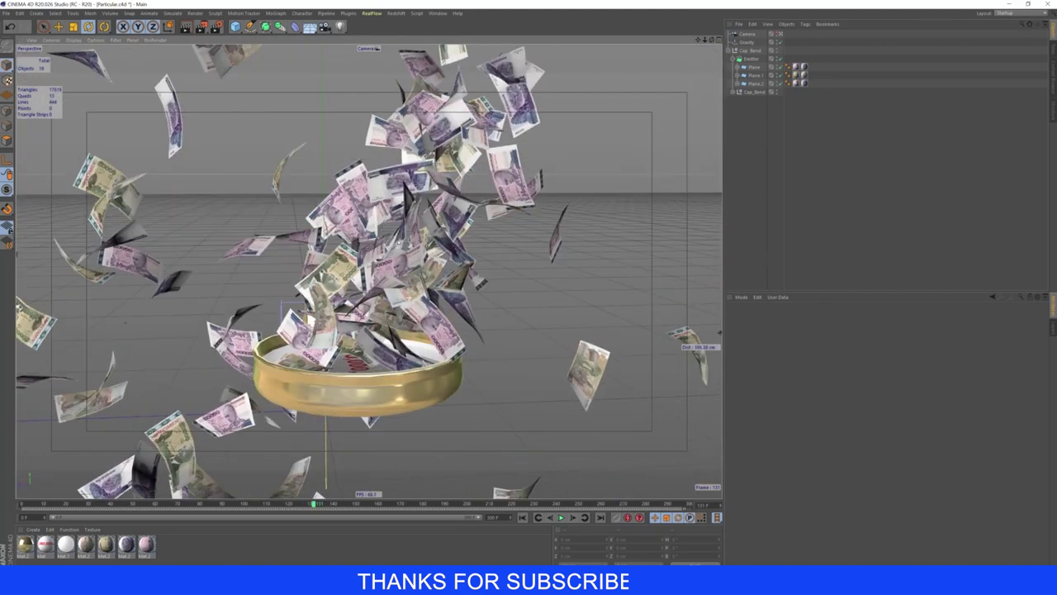
{"action": "left_click", "coordinate": [561, 517]}
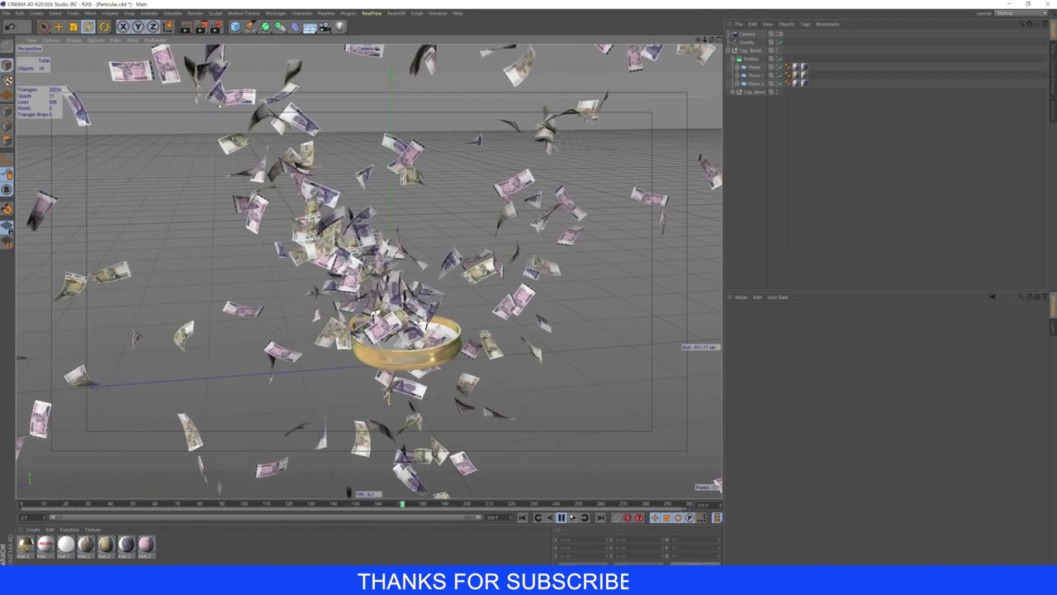
{"action": "left_click", "coordinate": [561, 517]}
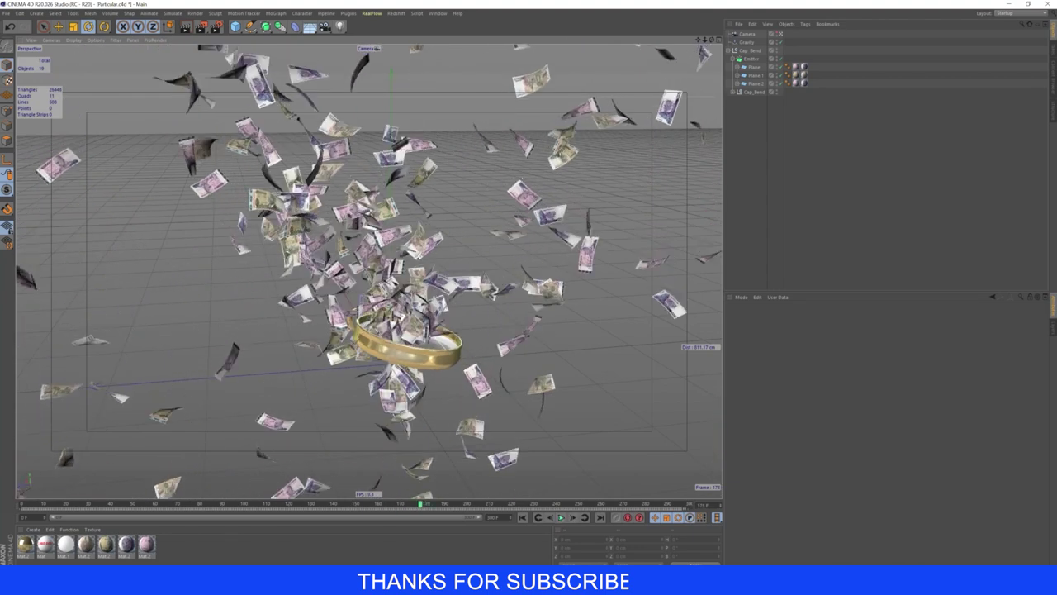